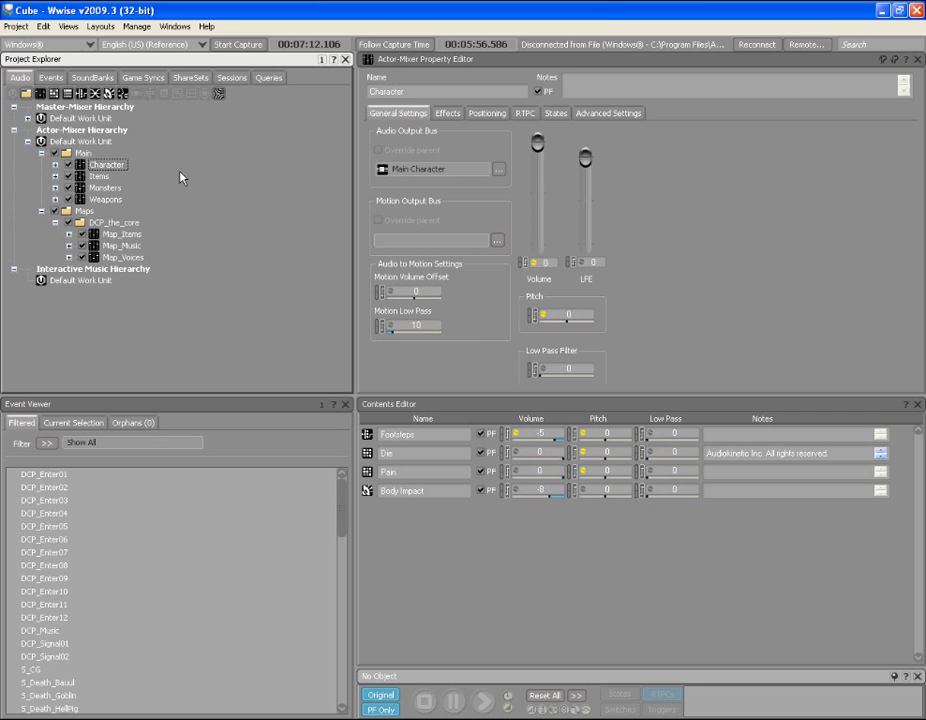
Step: Switch to the Profiler layout and focus the Advanced Profiler and Performance Monitor panels
click(99, 26)
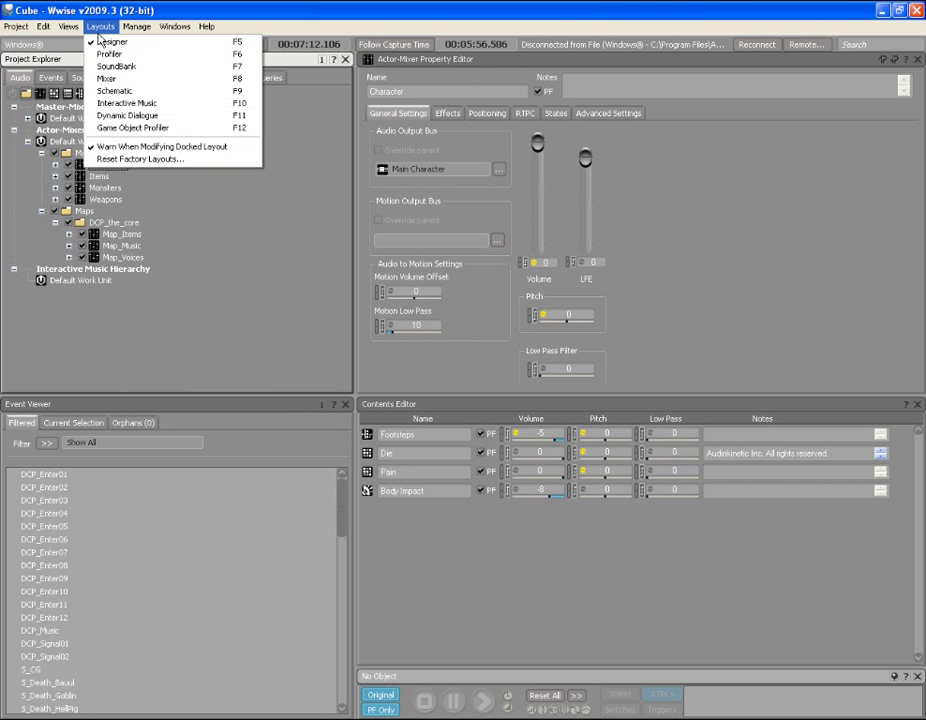
click(110, 55)
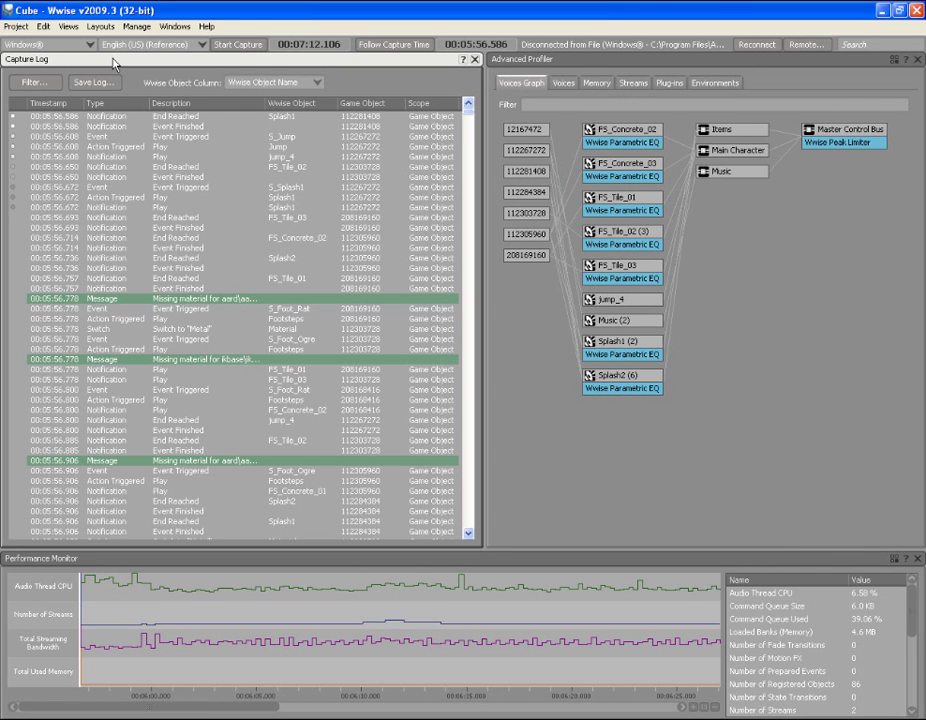
click(522, 64)
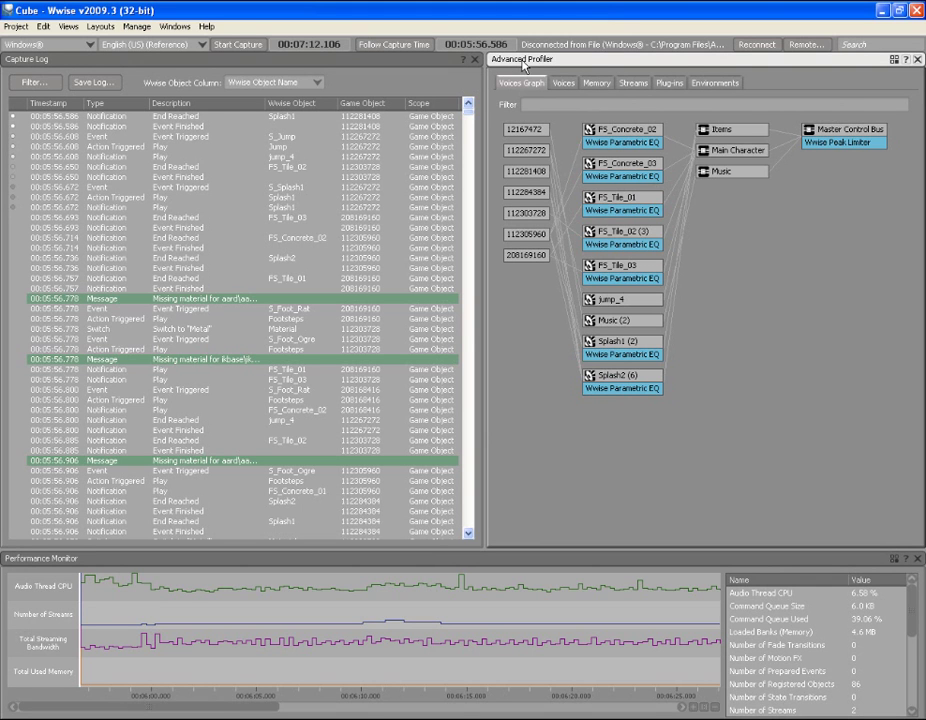
click(418, 566)
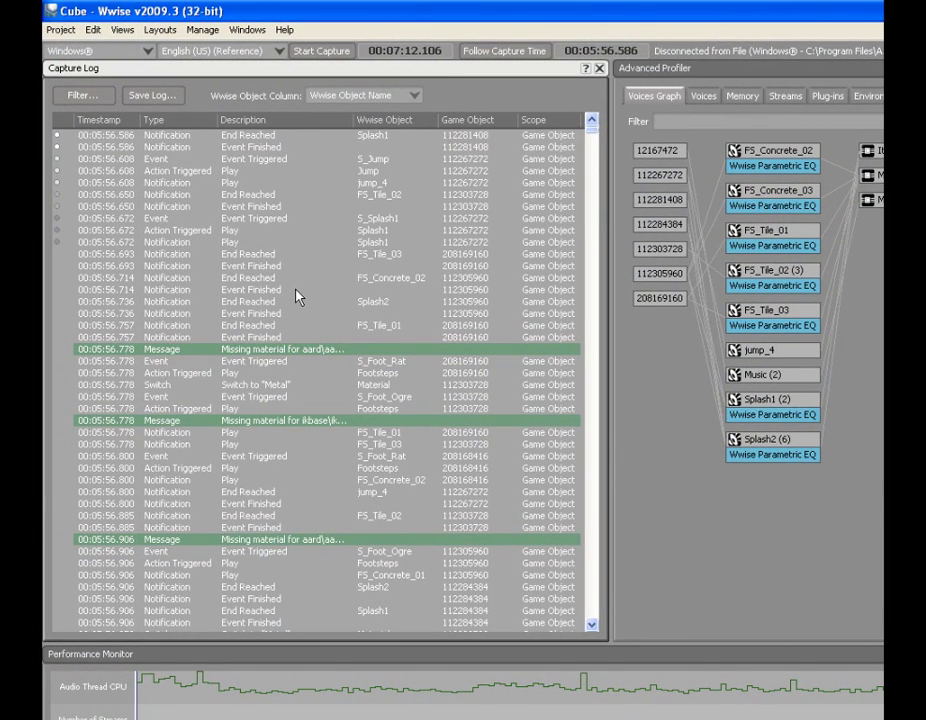
Step: Select the S_Foot_Rat and Switch to "Metal" log rows, then open the Capture Log Filter aside
click(157, 362)
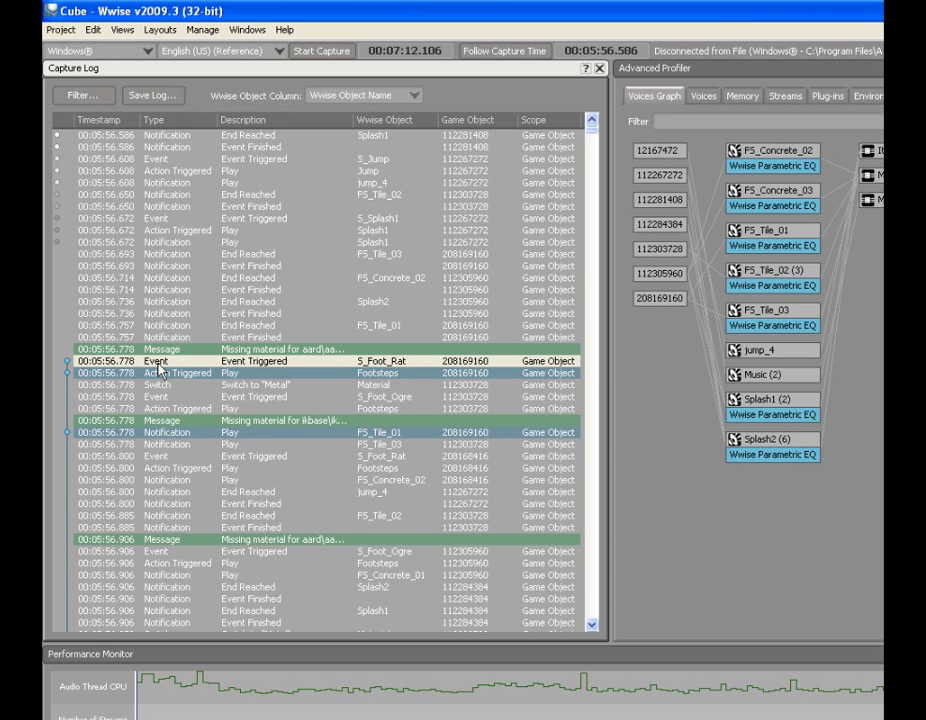
click(157, 386)
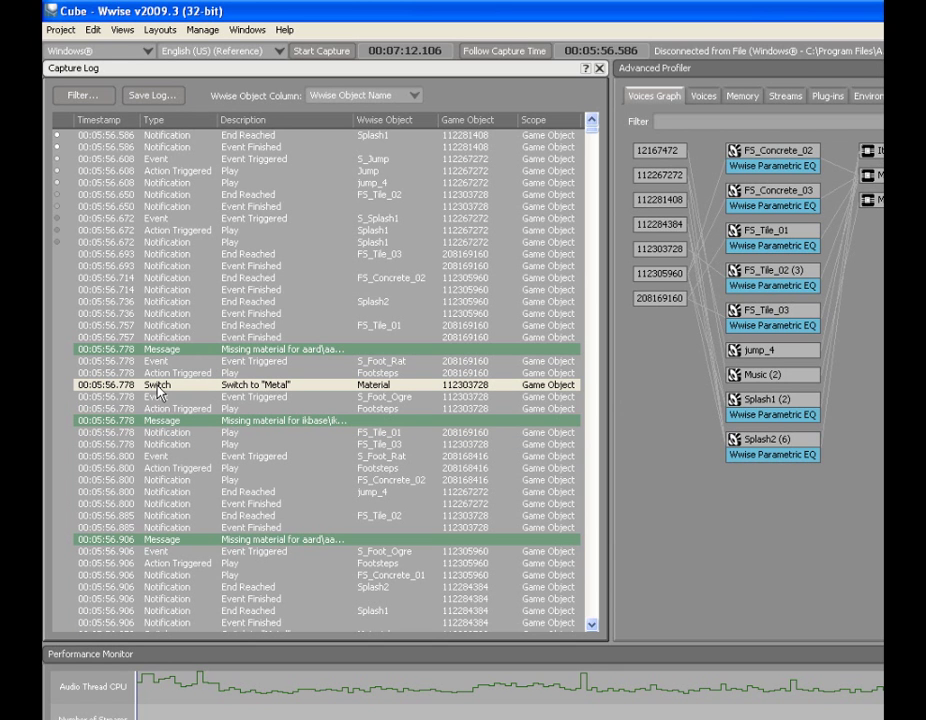
scroll(597, 476, down, 20)
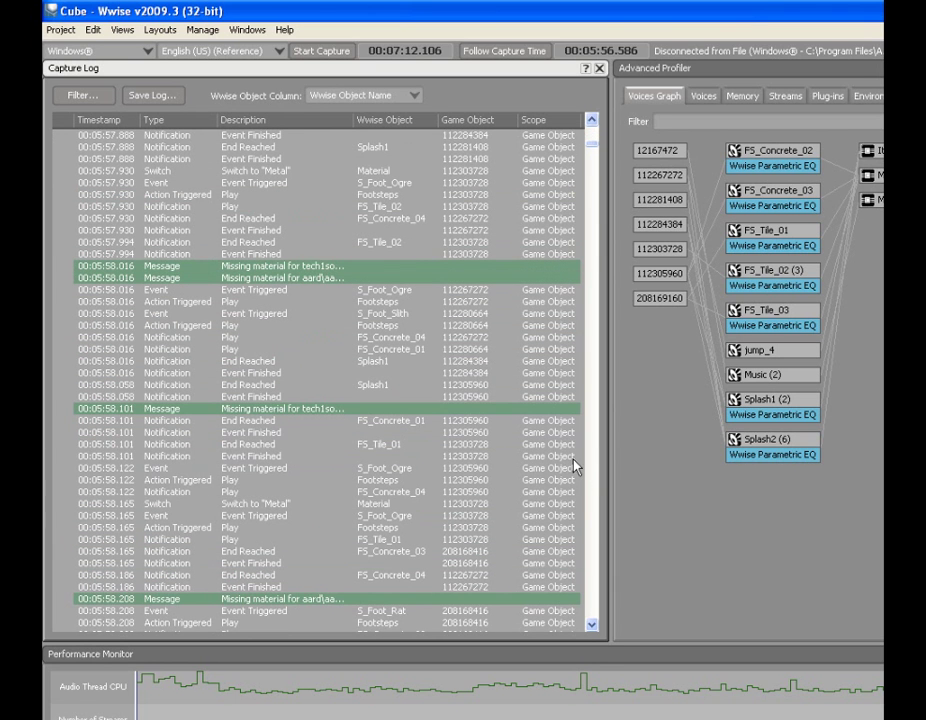
click(93, 99)
drag(433, 182, 249, 105)
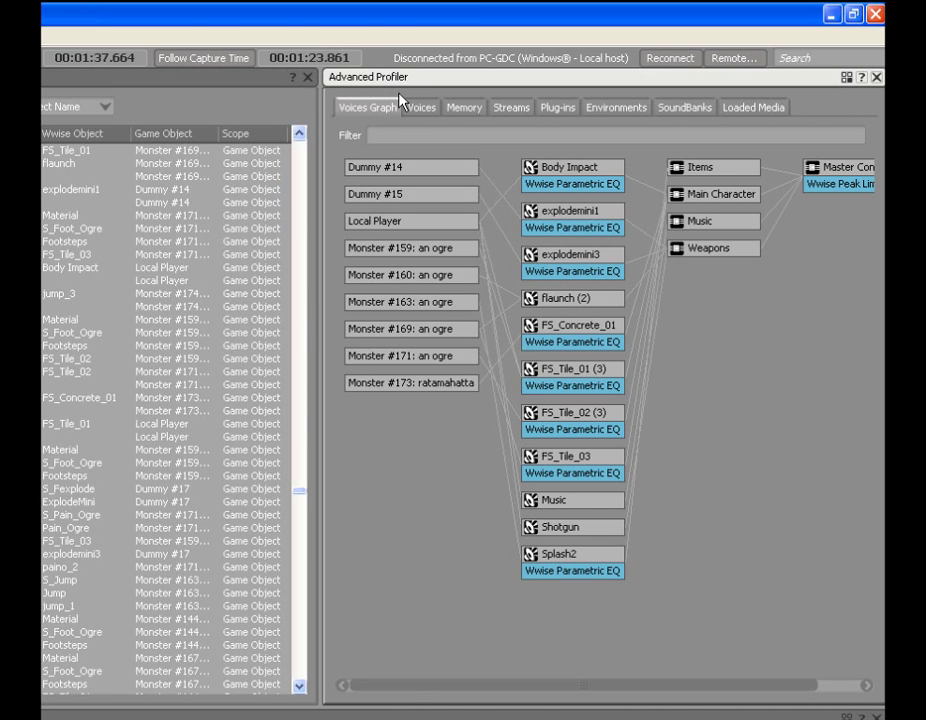
Step: Review the Voices, Memory, Streams, Plug-ins, SoundBanks and Loaded Media profiler views
click(421, 108)
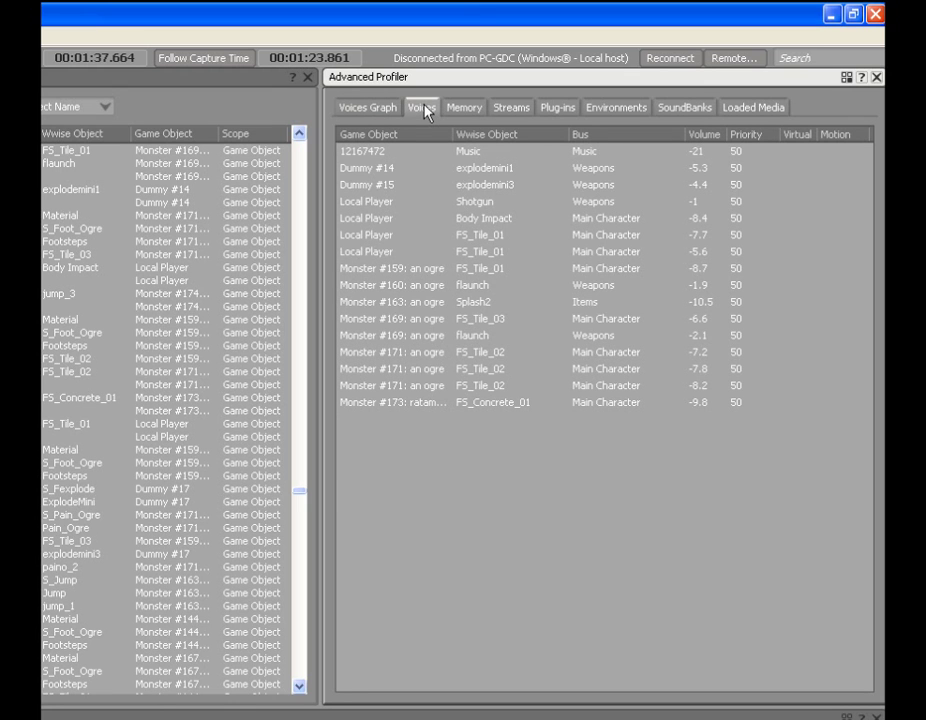
click(460, 109)
click(512, 109)
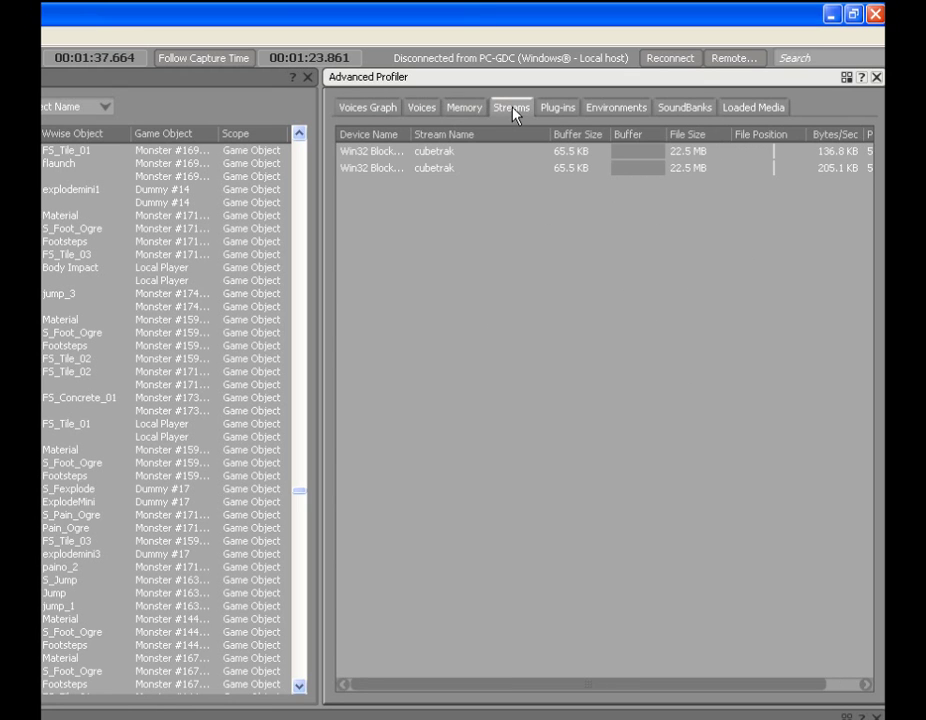
click(560, 112)
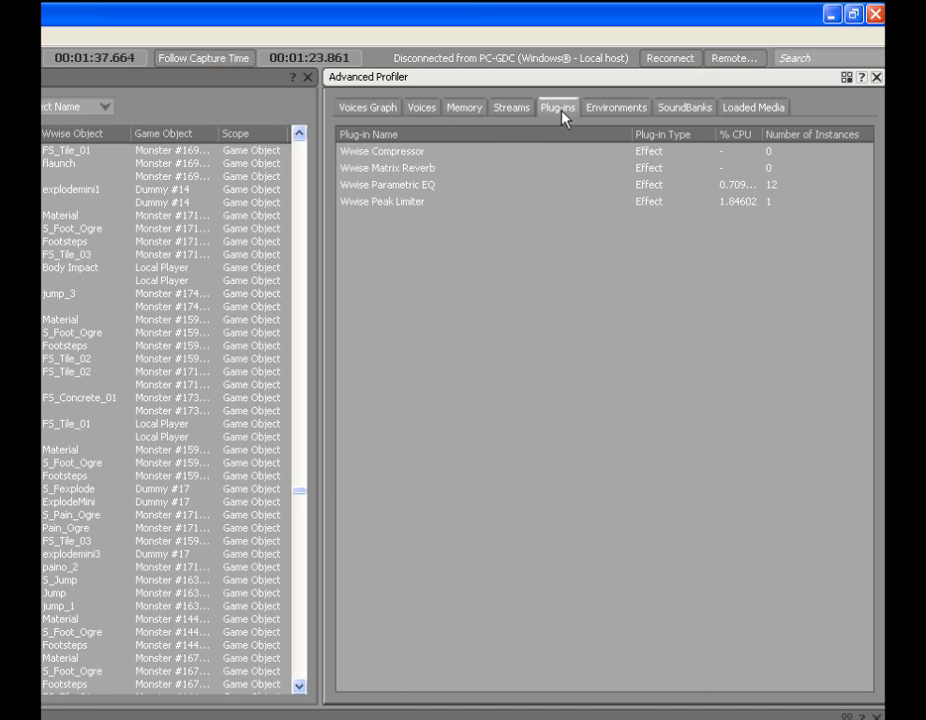
click(687, 110)
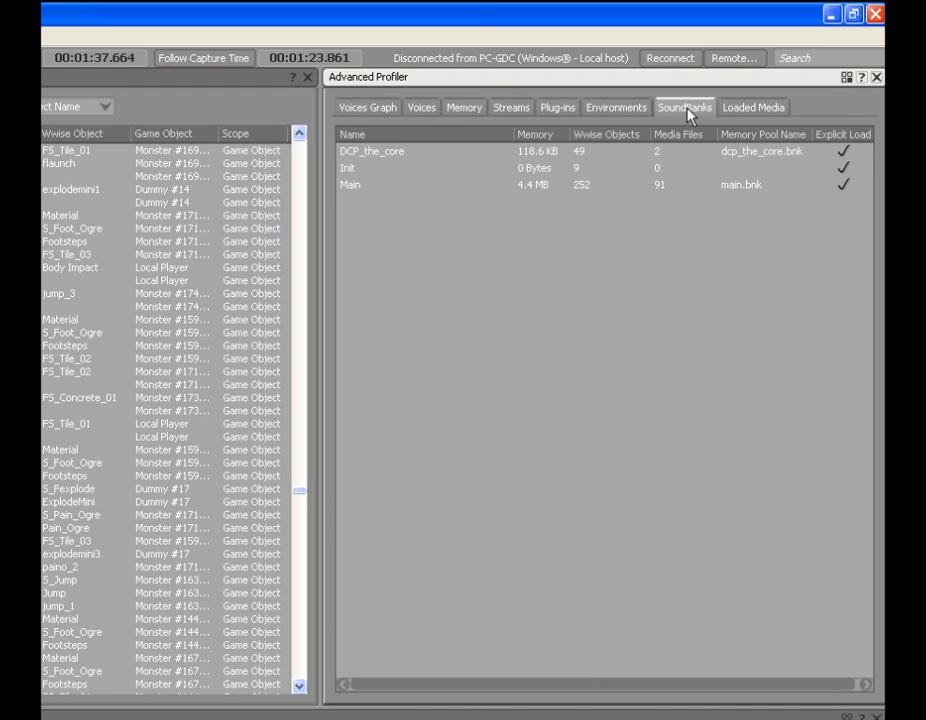
click(754, 112)
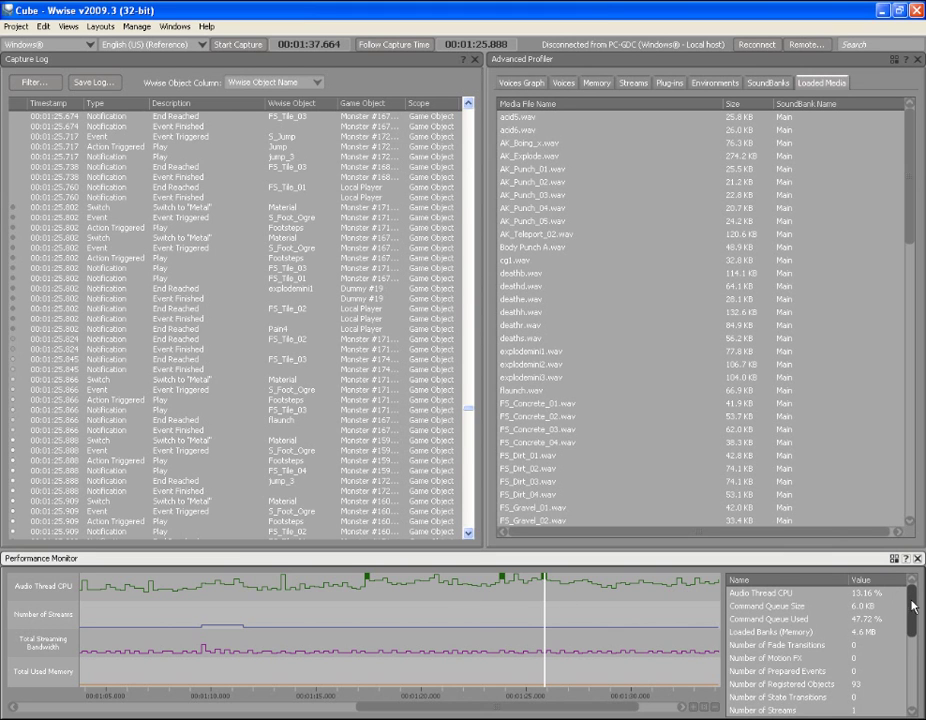
Step: Move the capture time cursor back to 00:01:21.472 in the Performance Monitor graph
mouse_move(912, 605)
mouse_down()
mouse_move(912, 666)
mouse_move(912, 590)
mouse_up()
drag(544, 611, 452, 605)
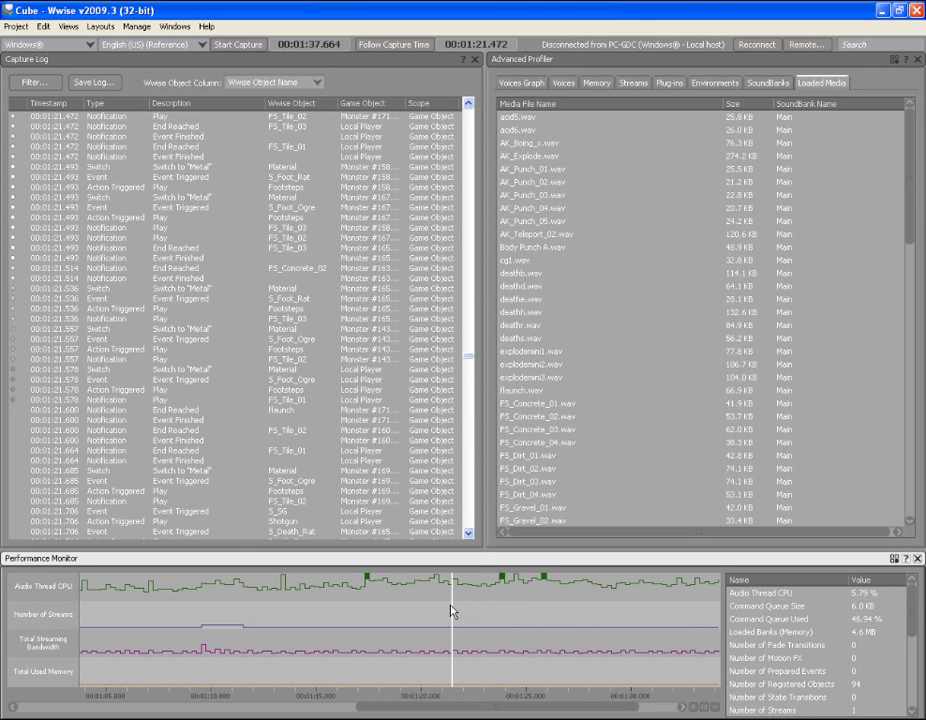
Step: Open the Performance Monitor view settings and toggle Audio Thread CPU's Show in Graph off and on
click(894, 561)
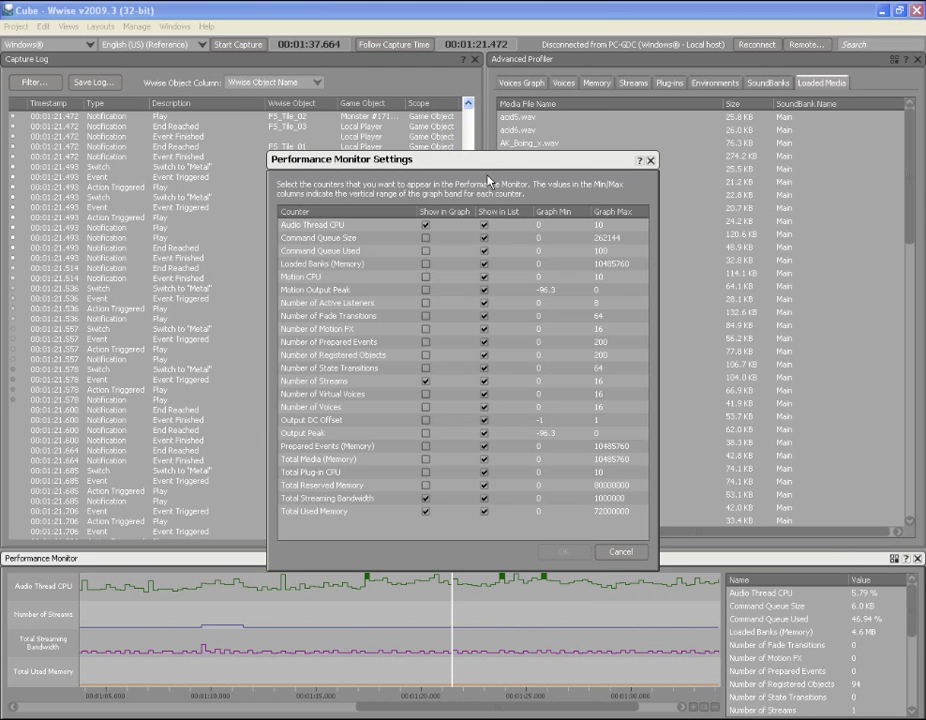
drag(413, 160, 481, 299)
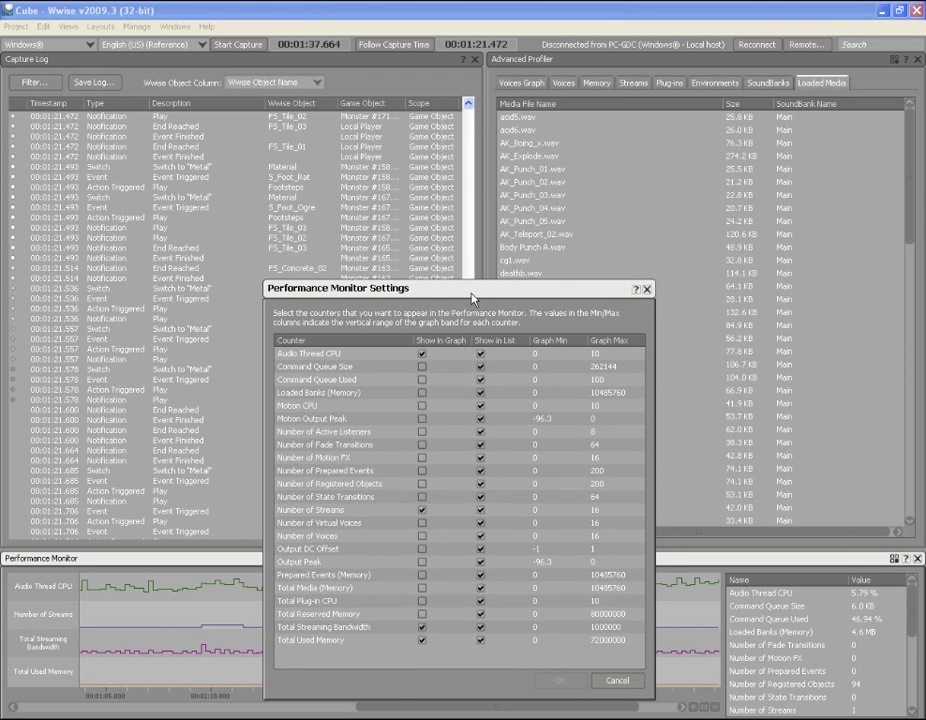
click(421, 355)
click(422, 356)
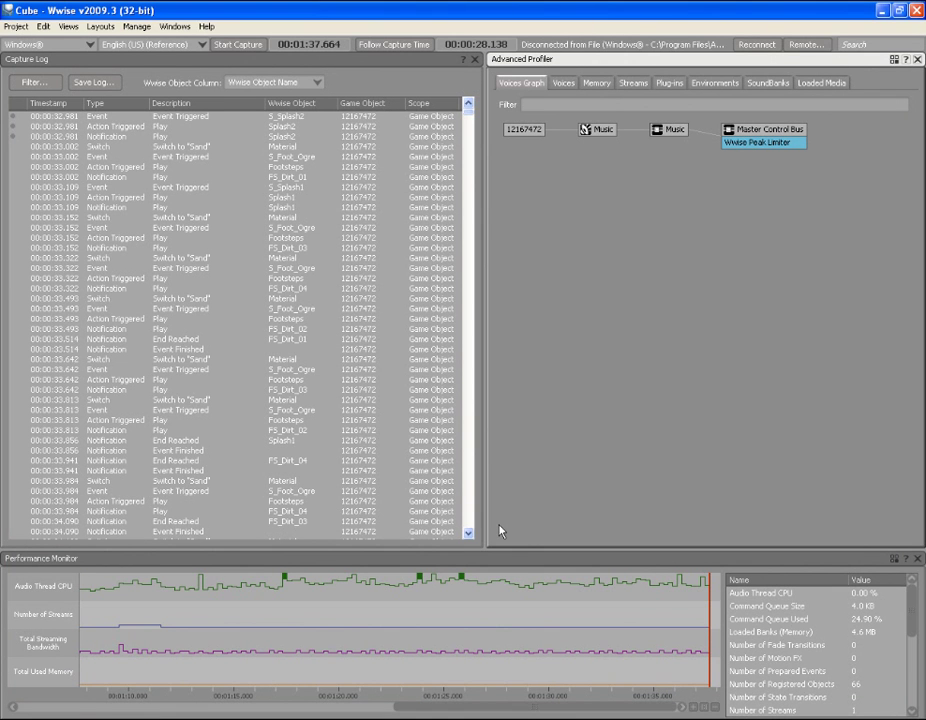
Step: Disable Environment Data capture in the Project Profiler Settings
click(22, 30)
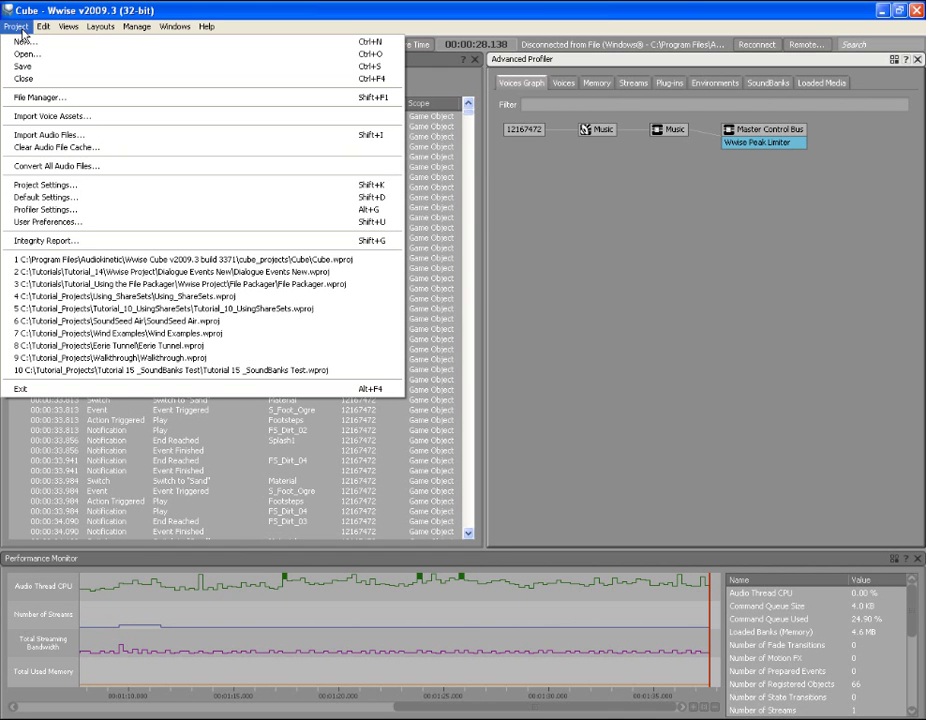
click(28, 211)
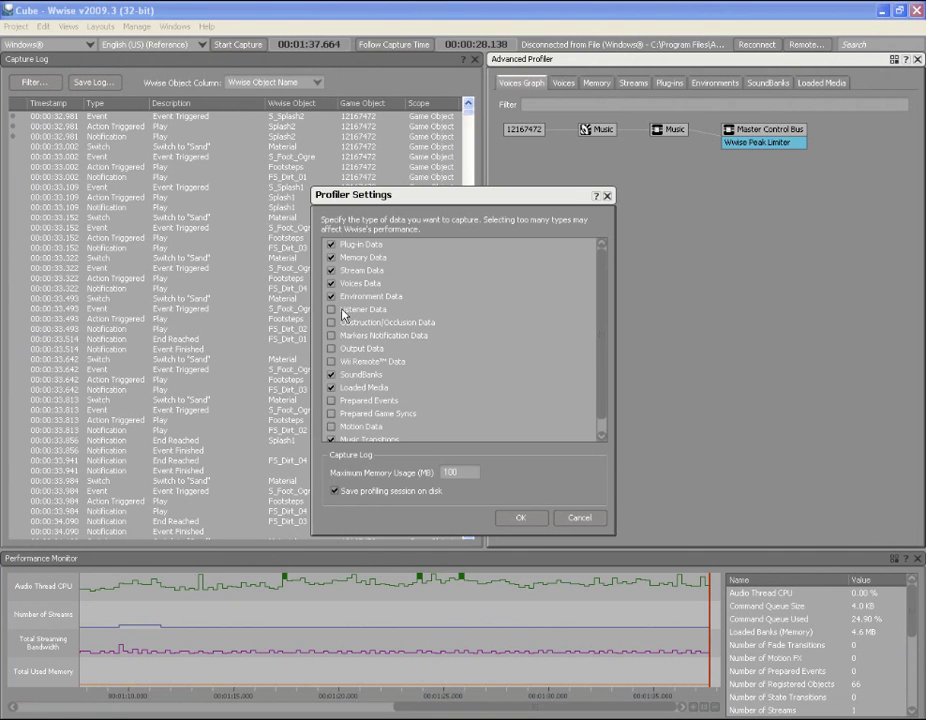
click(332, 297)
click(521, 518)
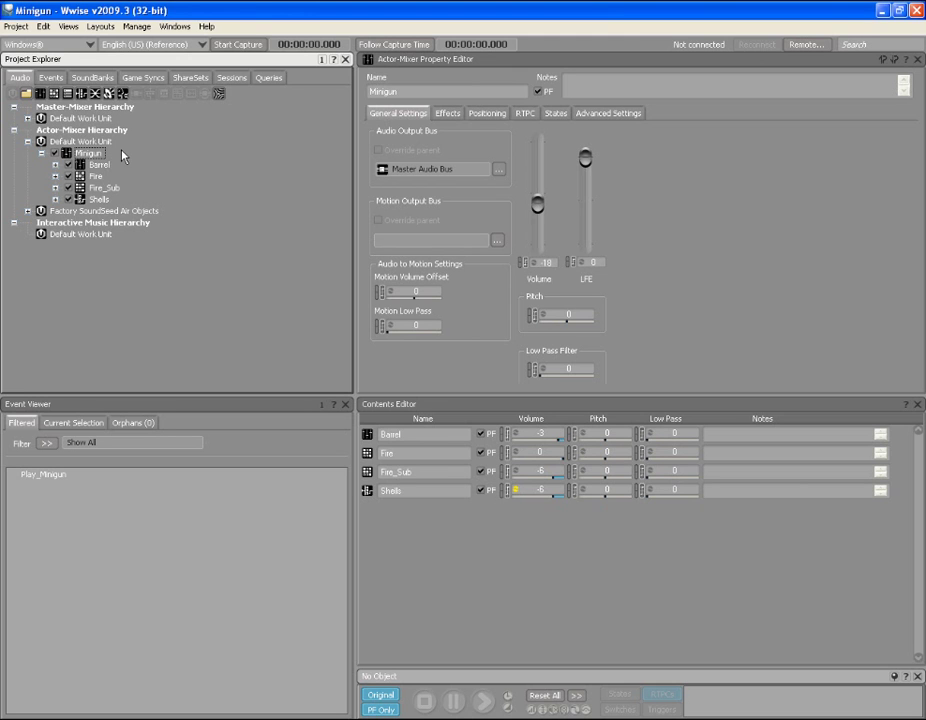
Step: Expand the Fire container and switch the Minigun project to the Profiler layout
click(55, 177)
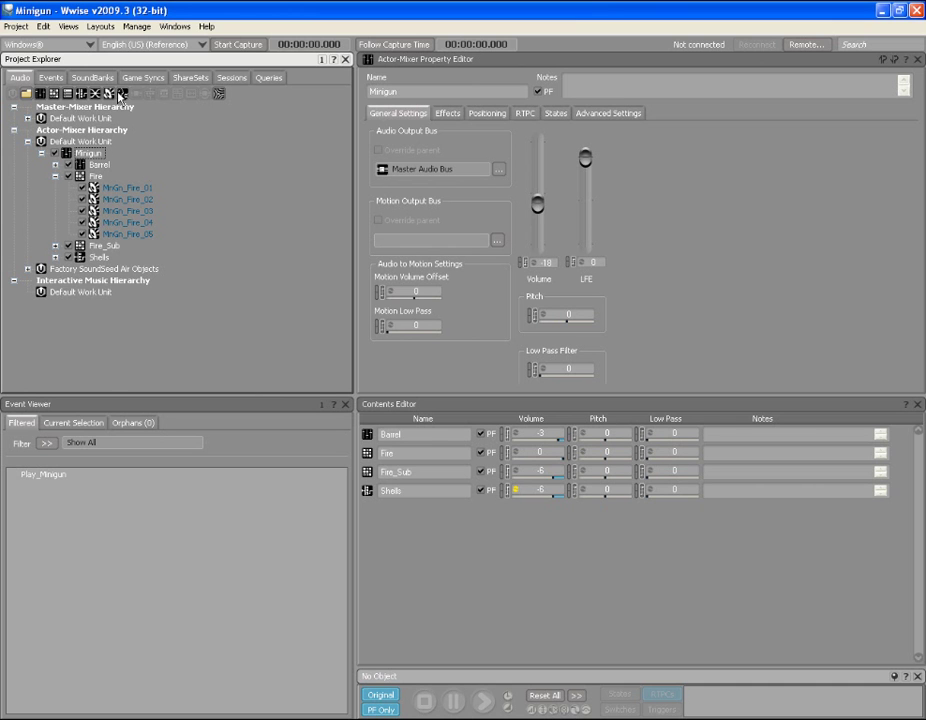
click(100, 26)
click(104, 56)
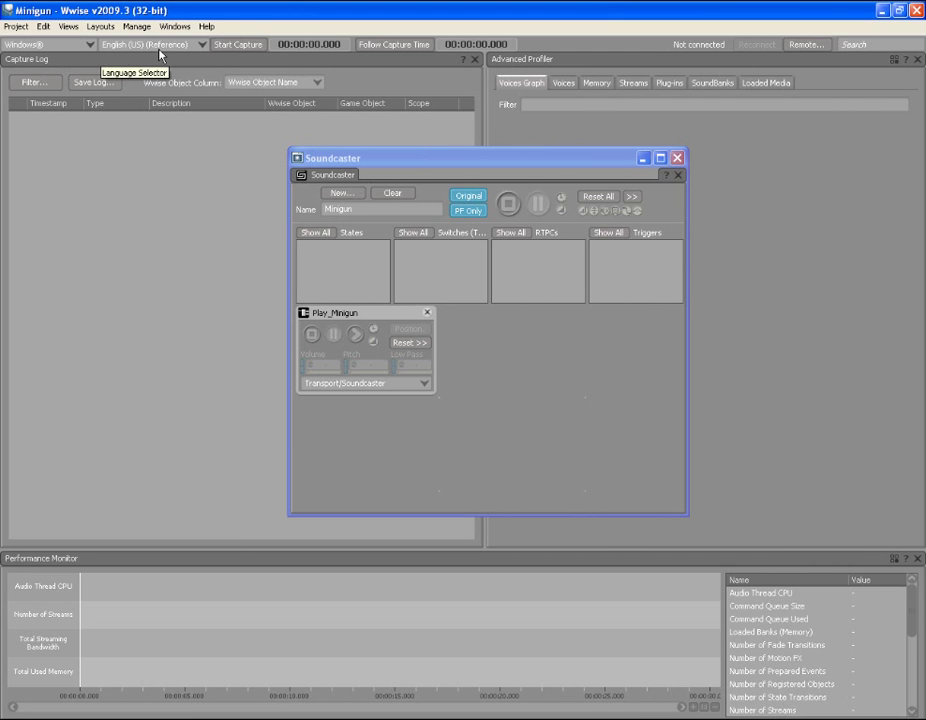
Step: Capture a Play_Minigun playback, stop the capture at 00:01:08.181, and move the Soundcaster right
click(240, 45)
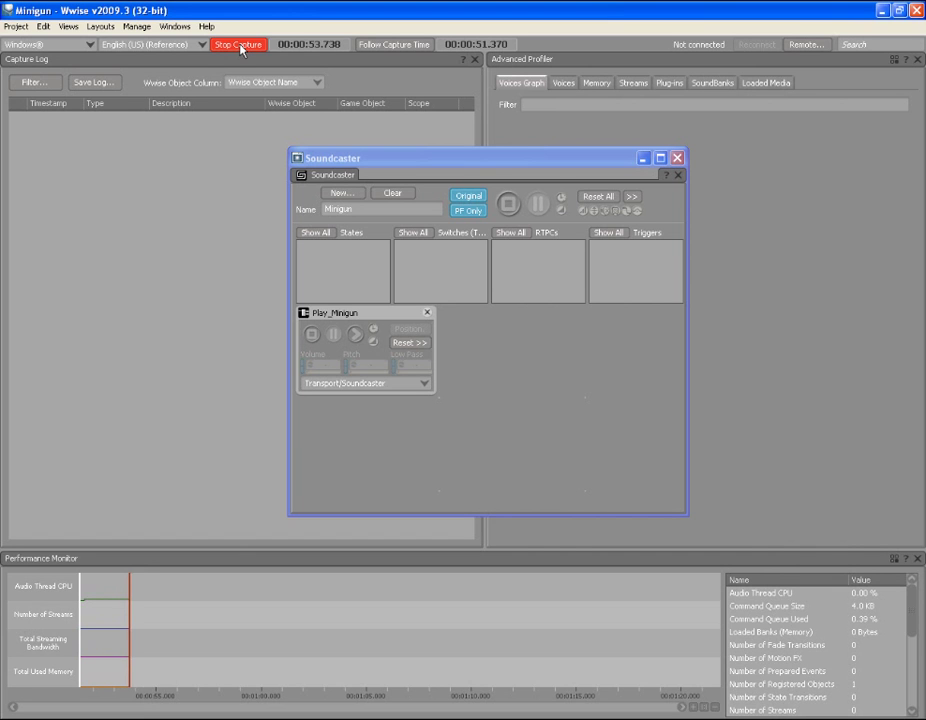
click(355, 336)
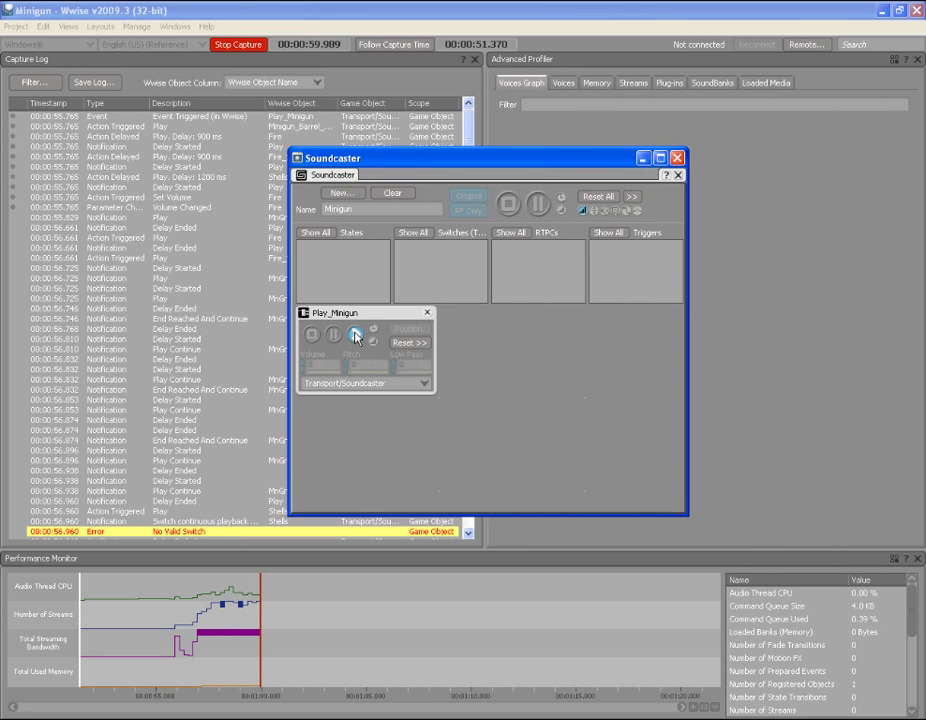
click(313, 335)
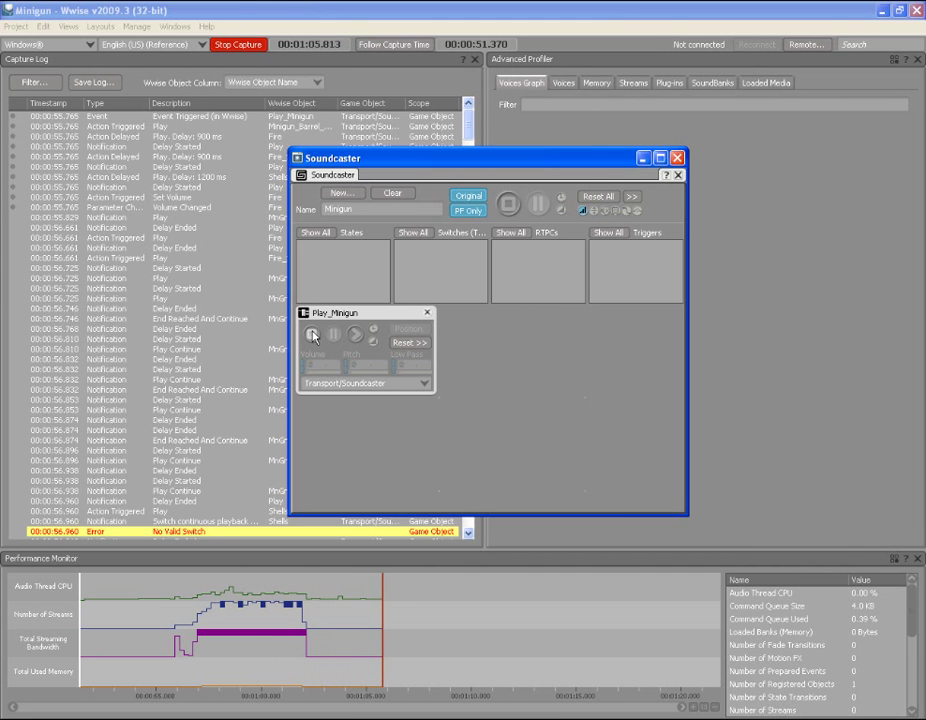
click(240, 47)
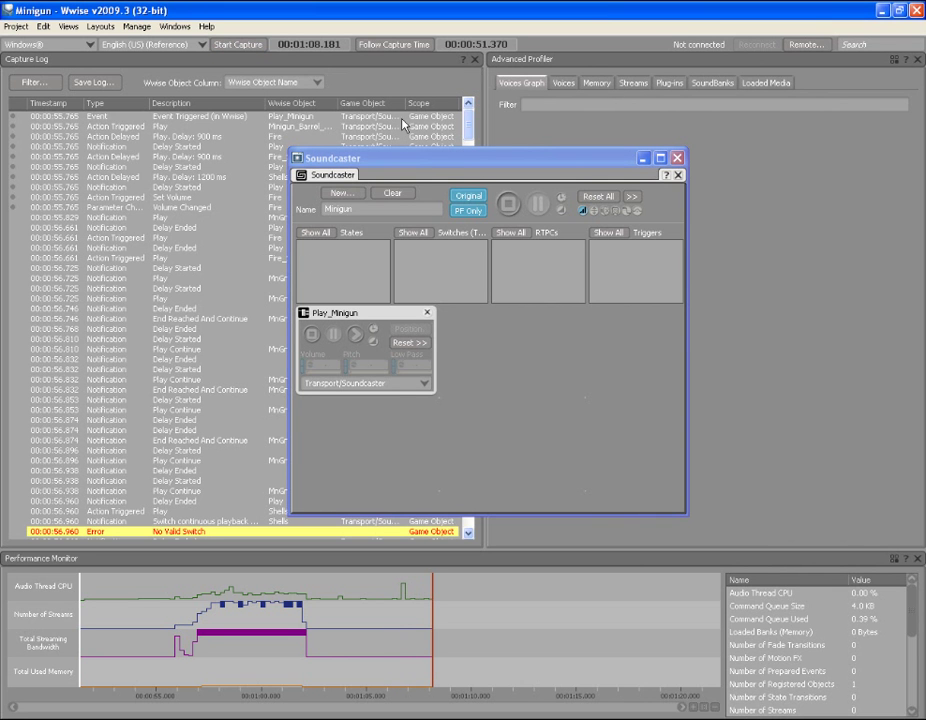
drag(428, 160, 628, 156)
Step: Filter the Capture Log by the custom Wwise object name 'Fire'
mouse_move(469, 135)
mouse_down()
mouse_move(475, 215)
mouse_move(466, 124)
mouse_up()
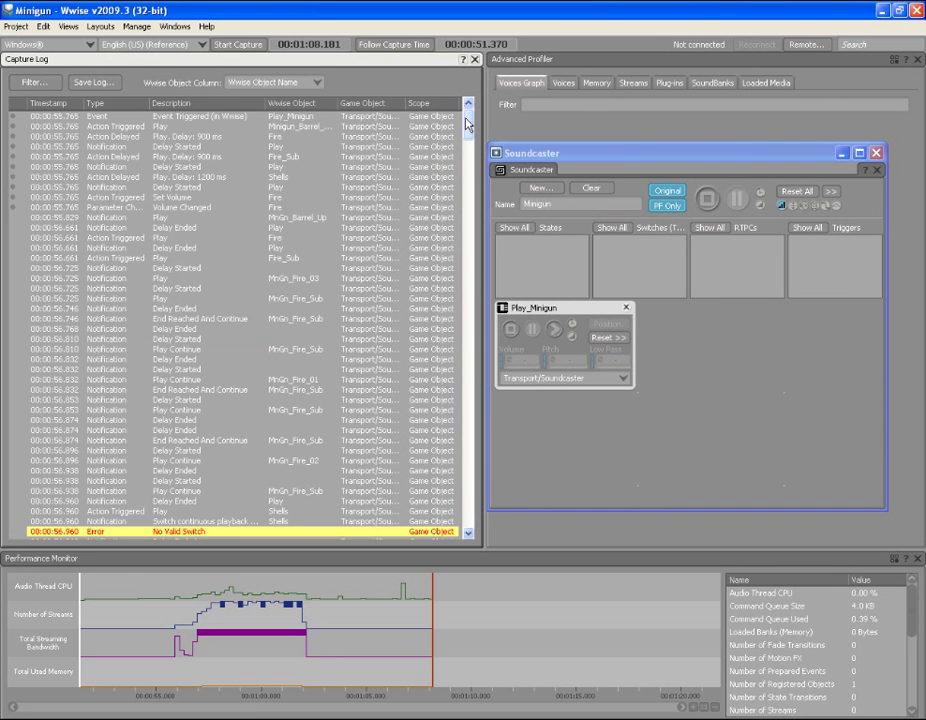
click(28, 85)
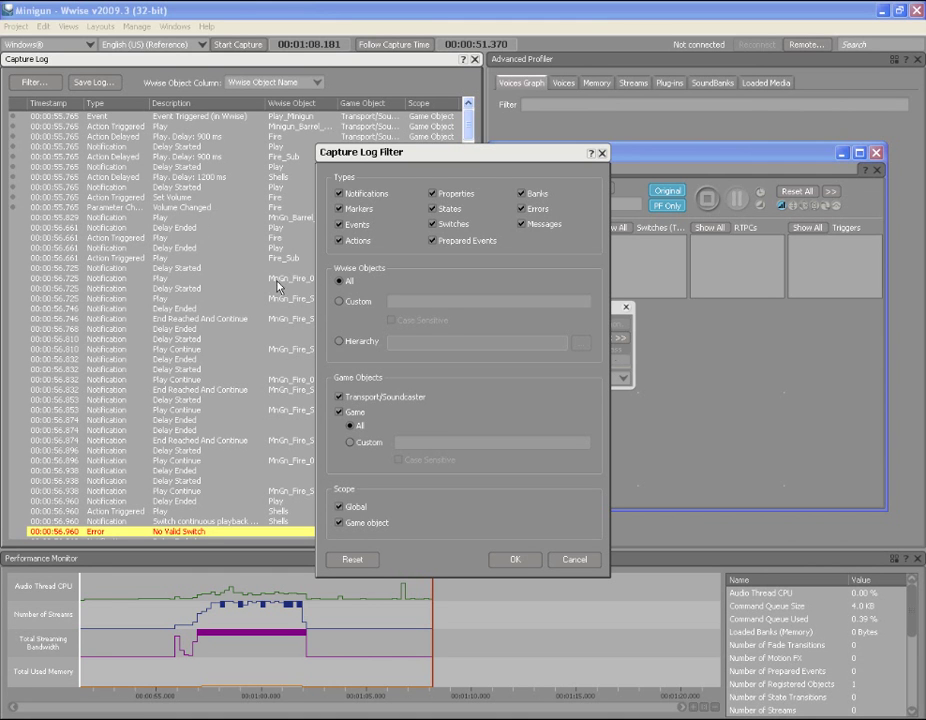
click(339, 301)
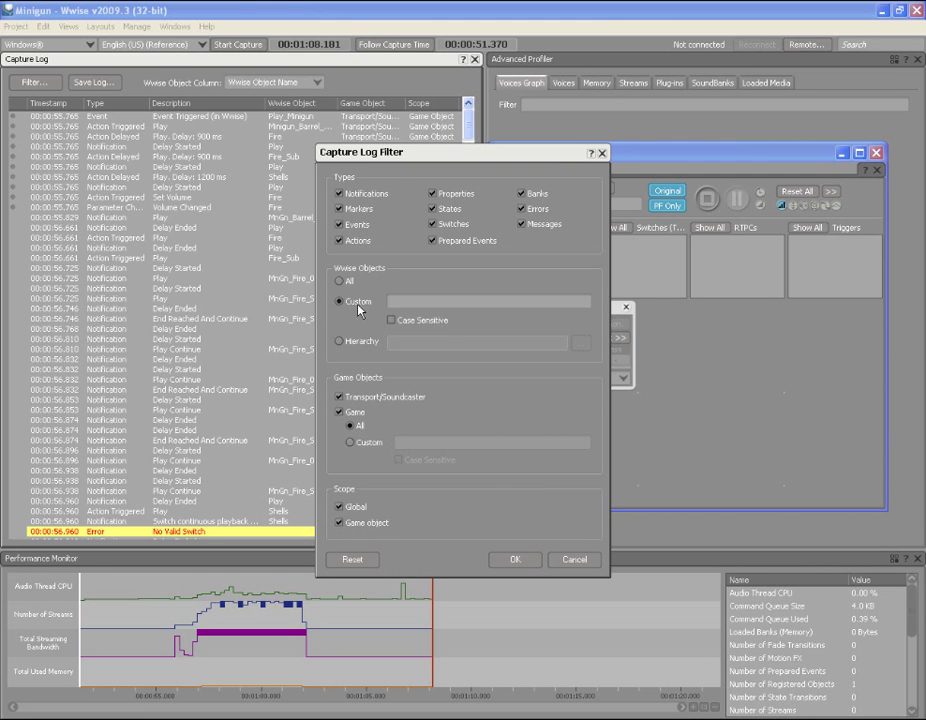
click(389, 301)
text(Fire)
click(519, 560)
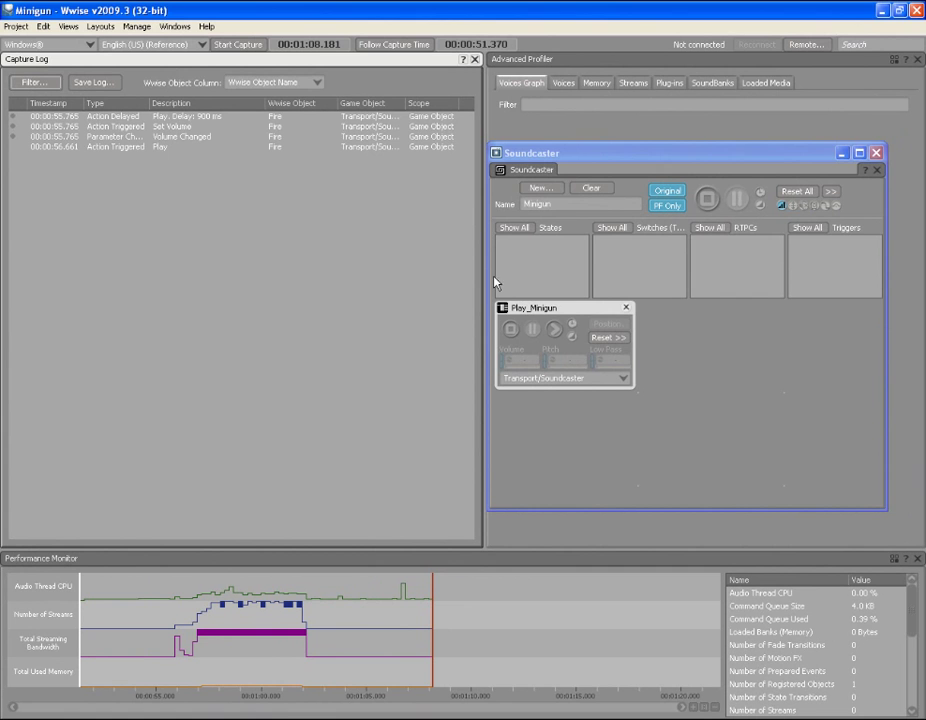
Step: Set Play_Minigun's Set Volume action on Fire to -2 in the Property Editor
double_click(567, 316)
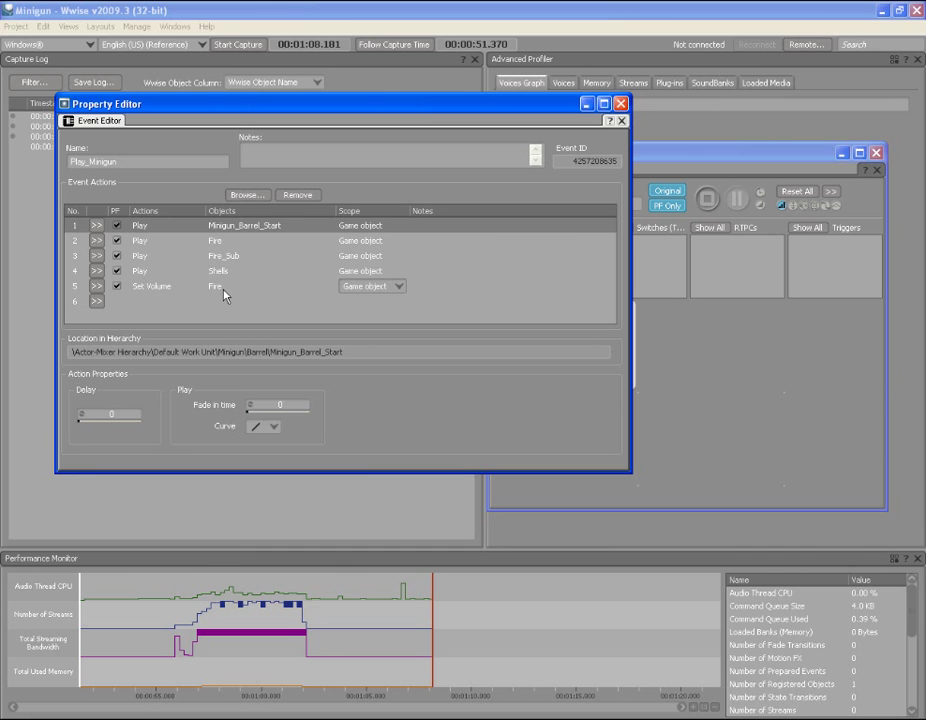
click(239, 290)
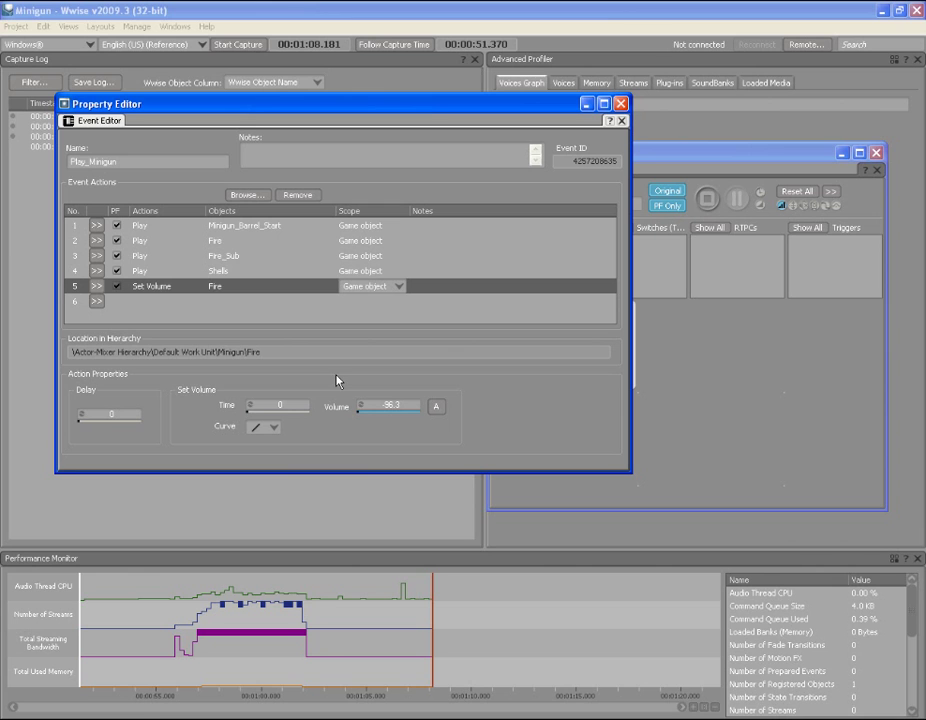
click(390, 405)
text(-2)
key(Return)
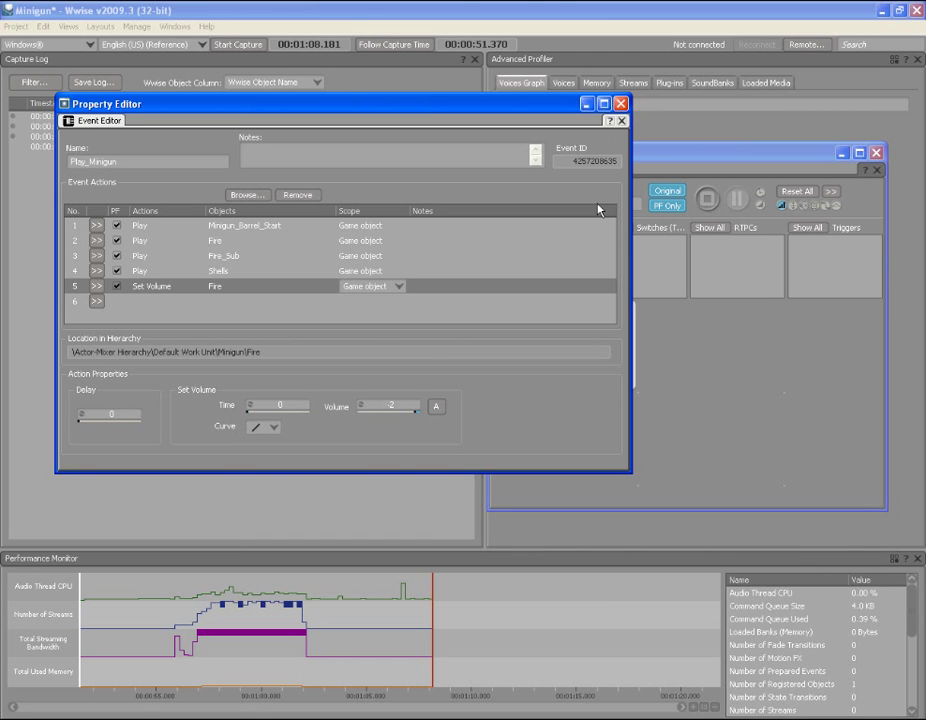
click(621, 121)
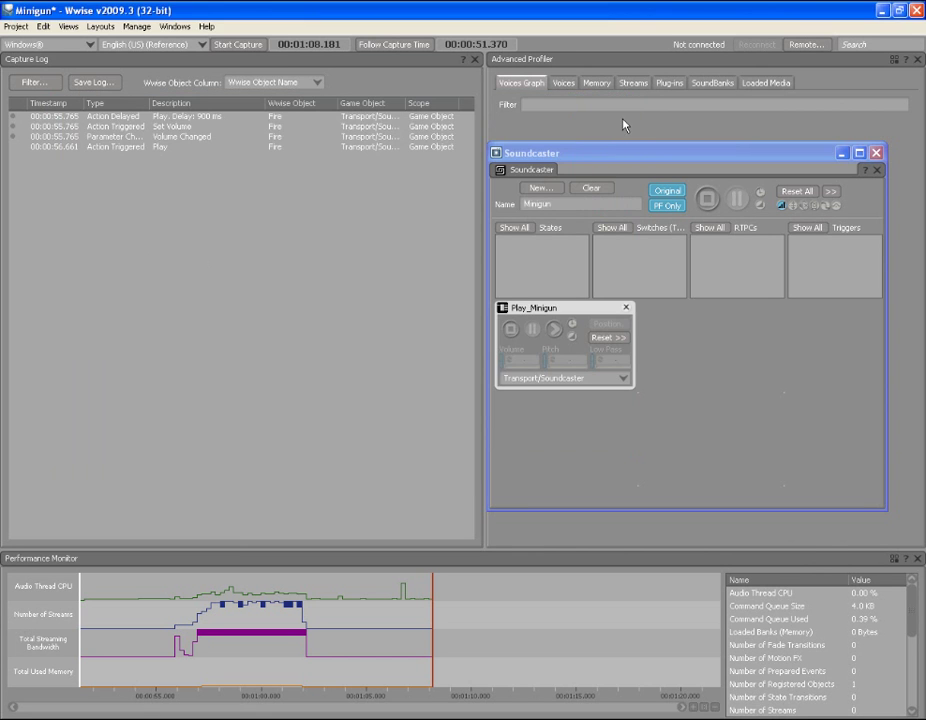
click(555, 332)
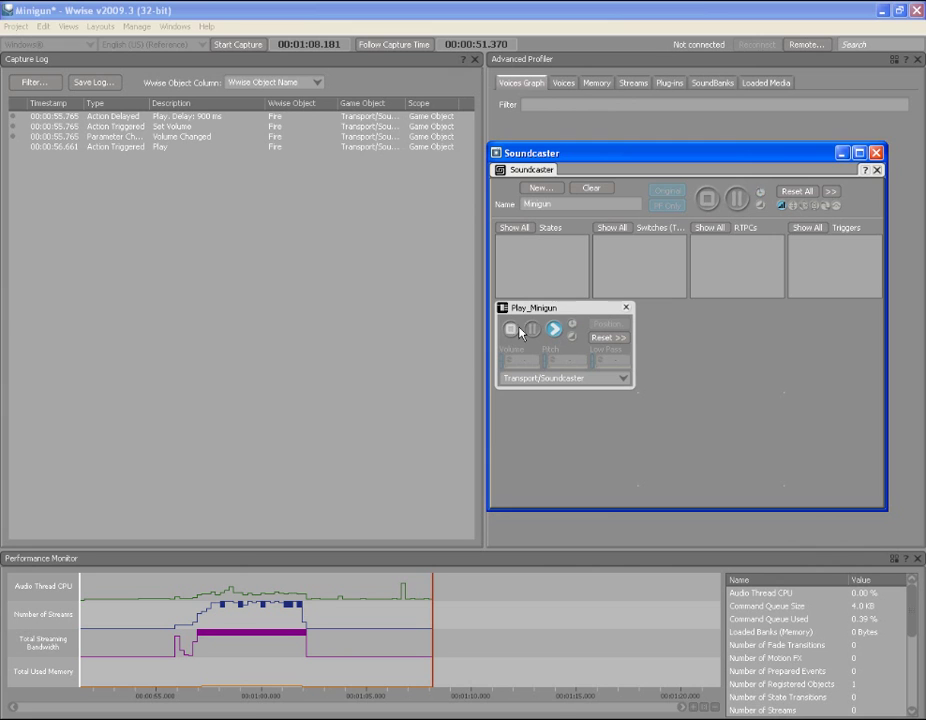
click(511, 331)
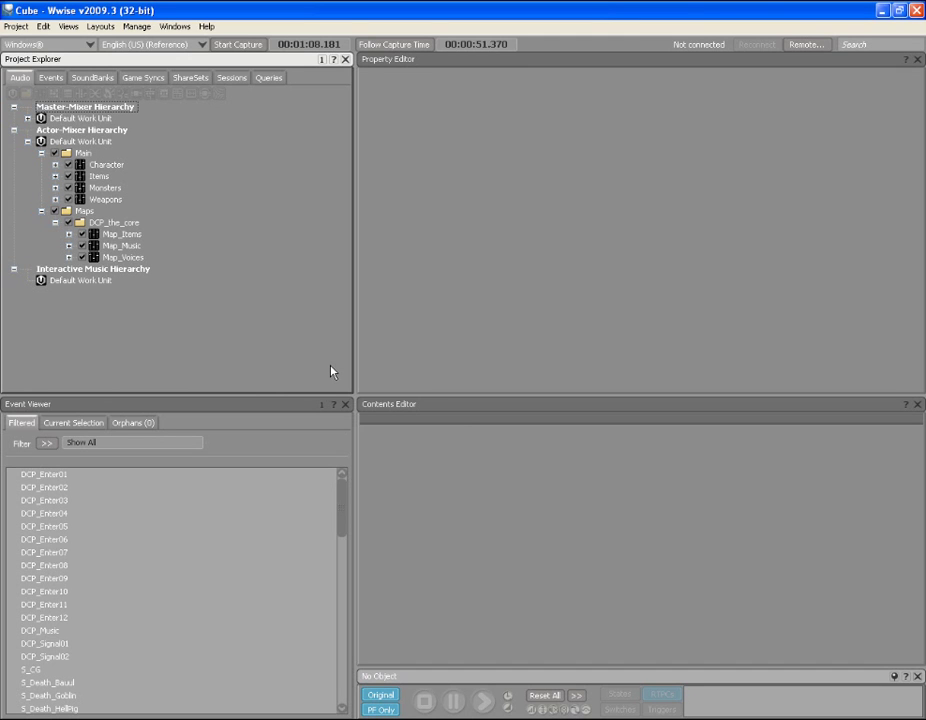
Step: Pick the Profiler layout from the Layouts menu for the Cube project
click(100, 26)
click(111, 56)
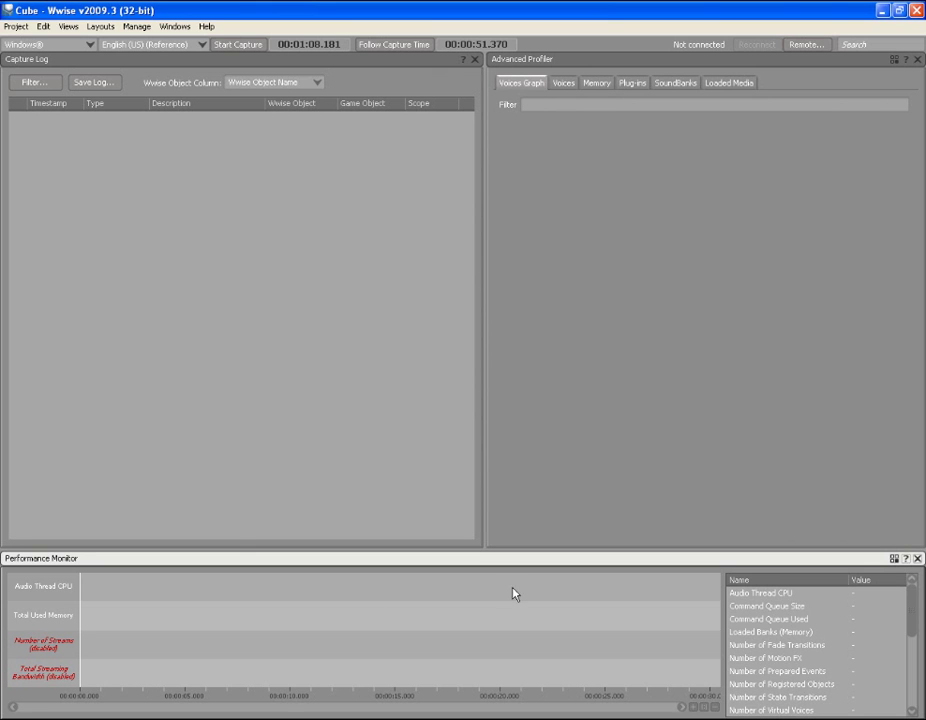
Step: Graph Number of Voices and stop graphing Total Streaming Bandwidth and Number of Streams
click(894, 558)
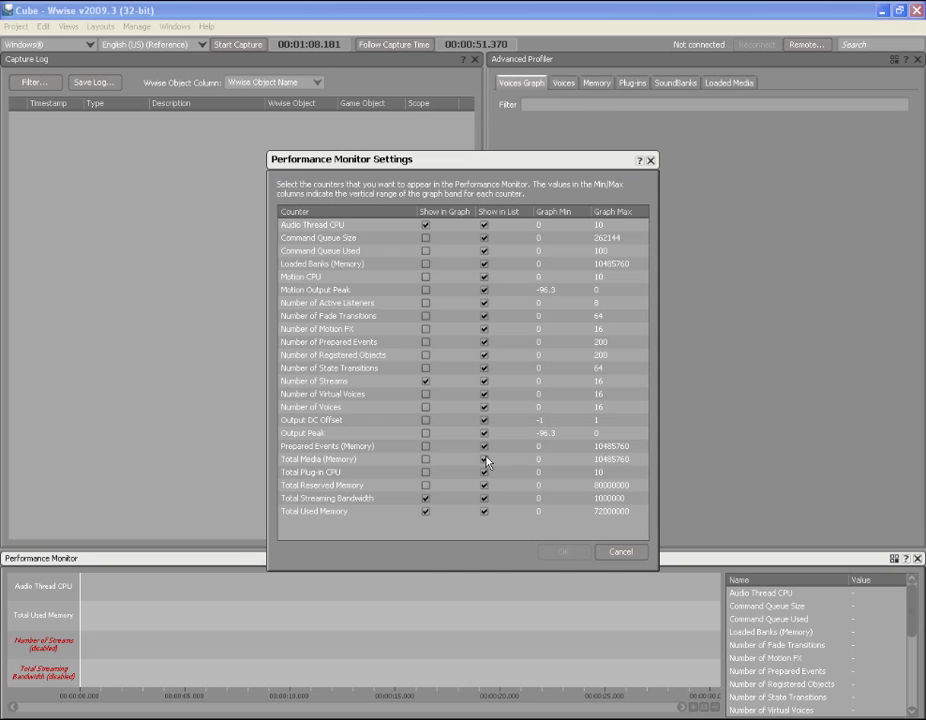
click(425, 408)
click(426, 499)
click(426, 382)
click(563, 551)
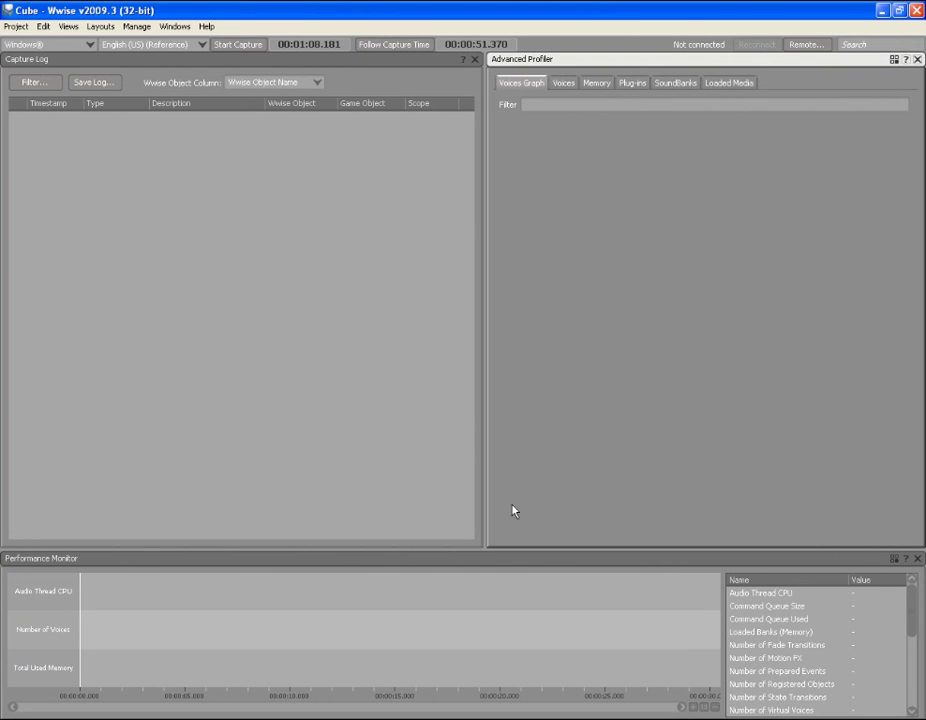
Step: Connect the profiler to the local PC-GDC game instance, skipping the connect-by-IP prompt
click(805, 46)
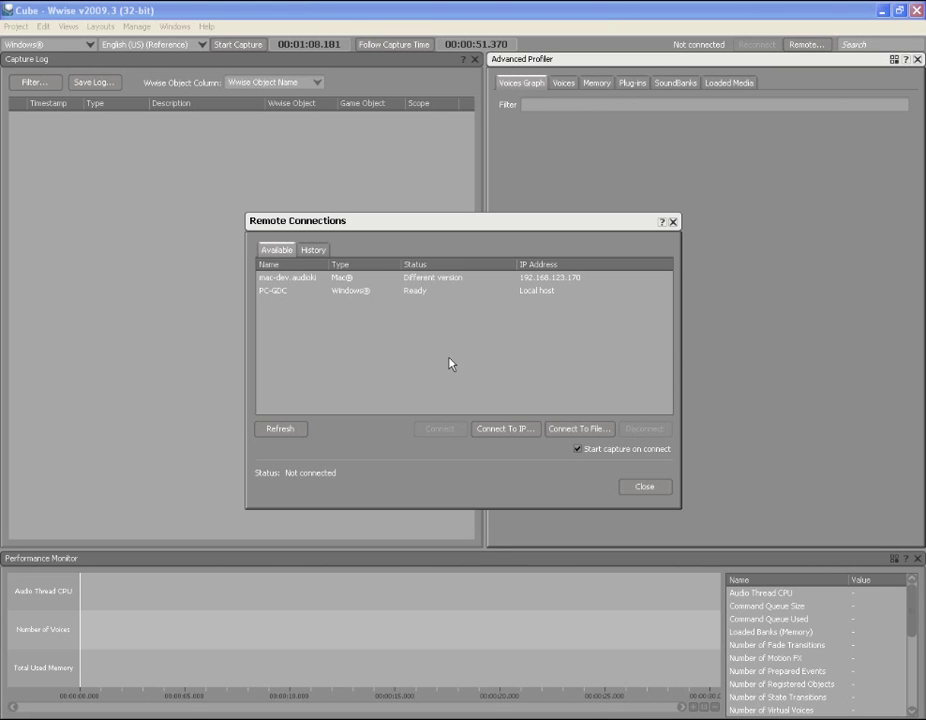
click(512, 430)
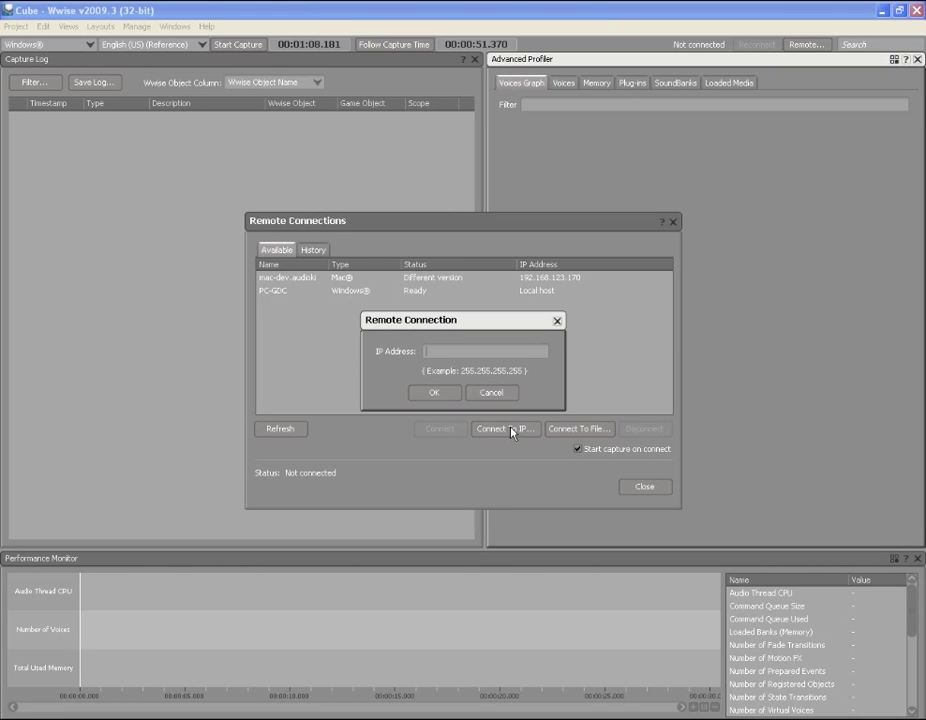
click(497, 394)
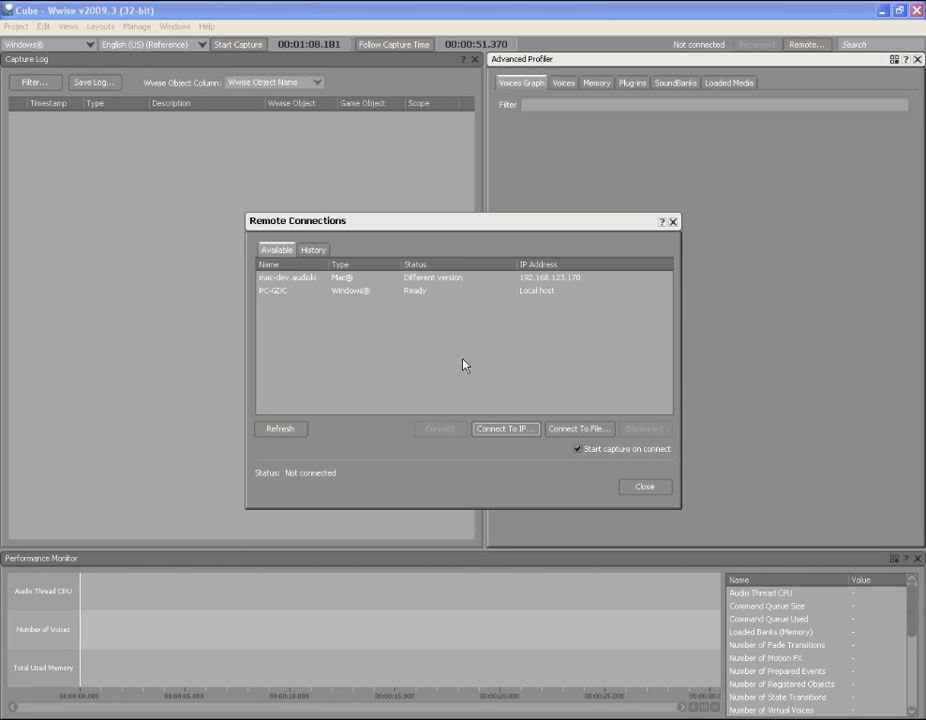
click(409, 291)
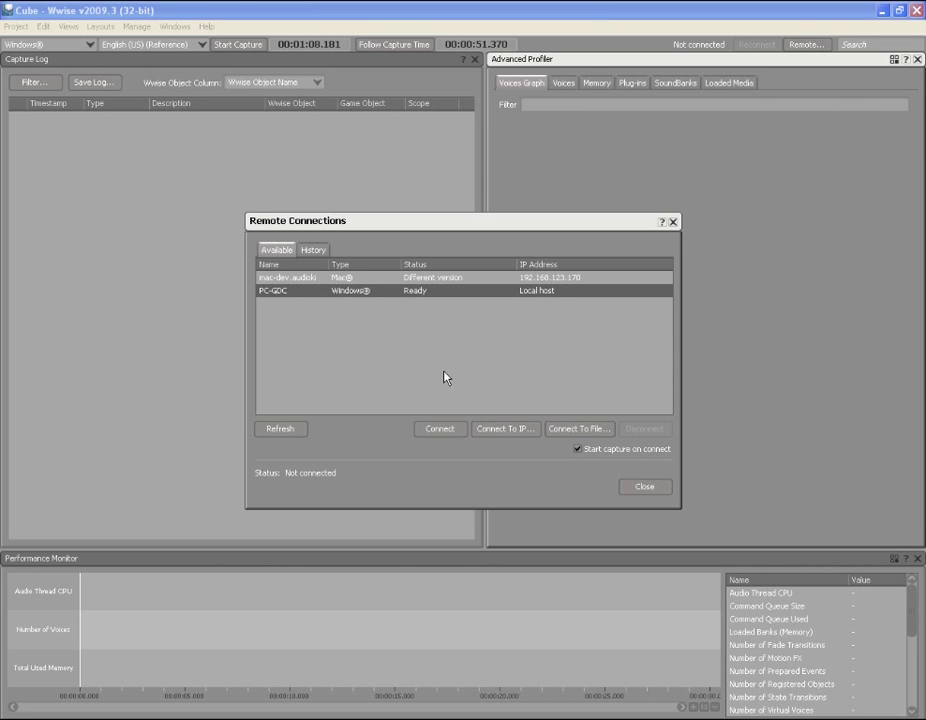
click(440, 429)
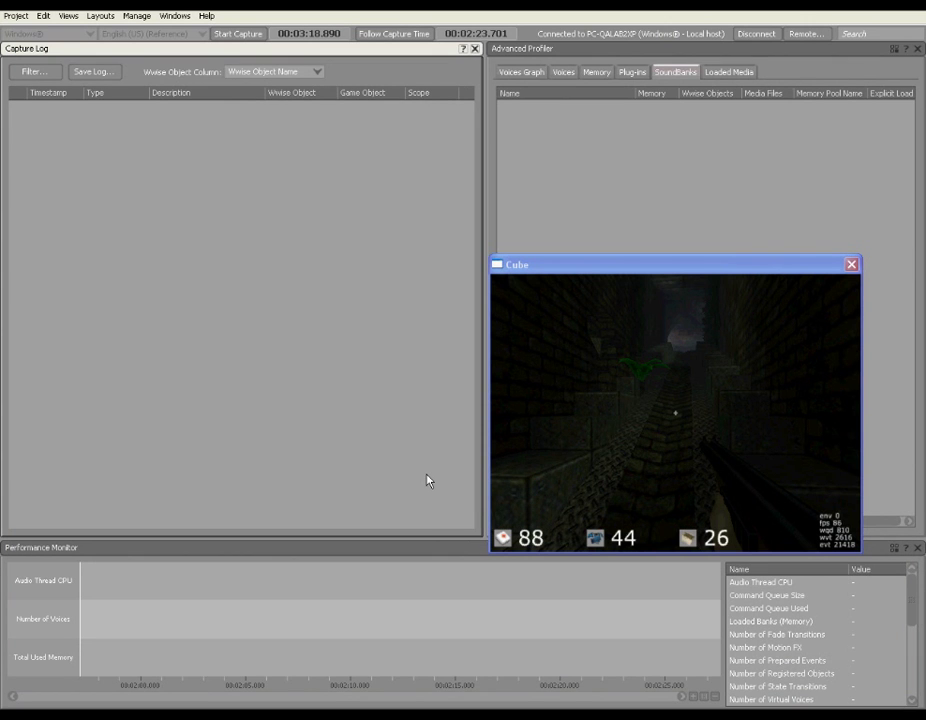
Step: Start capturing, then play Cube by walking, jumping and firing the weapon
click(242, 37)
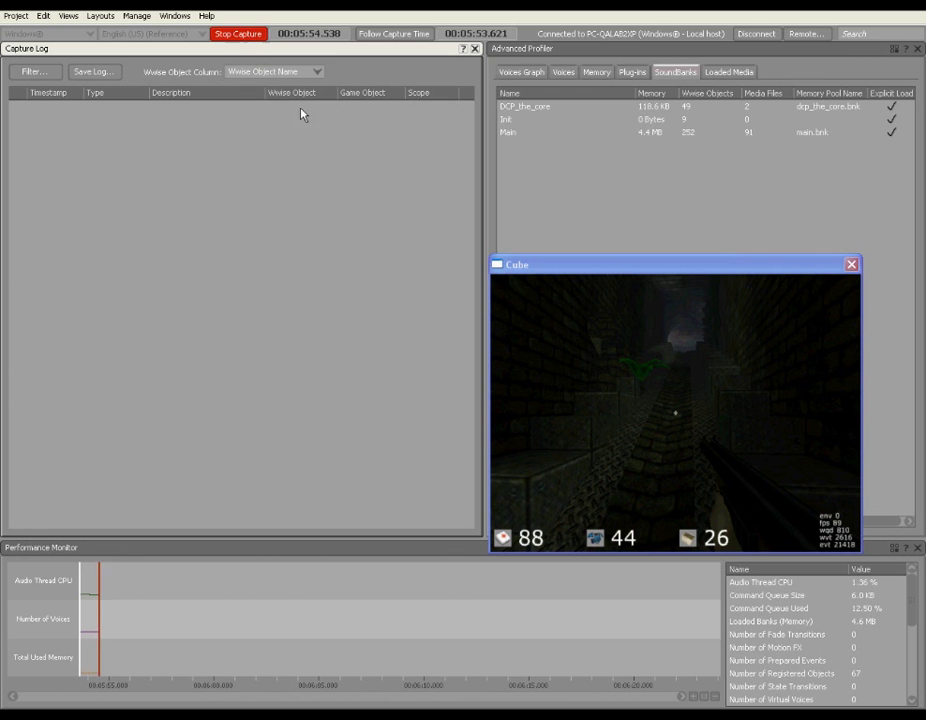
click(677, 421)
key(w)
key(space)
key(w)
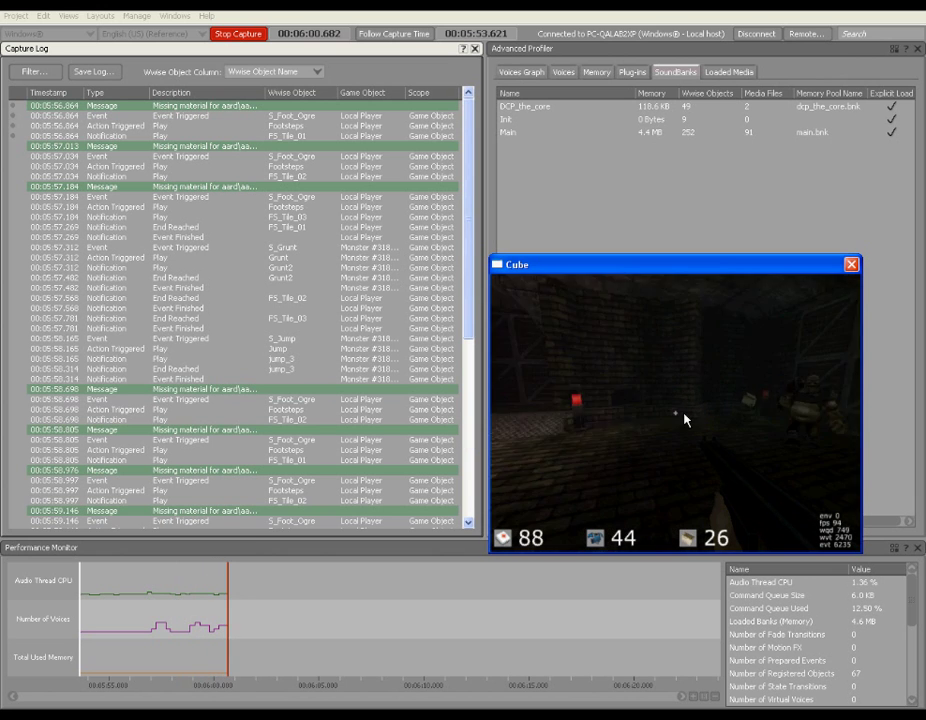
click(682, 420)
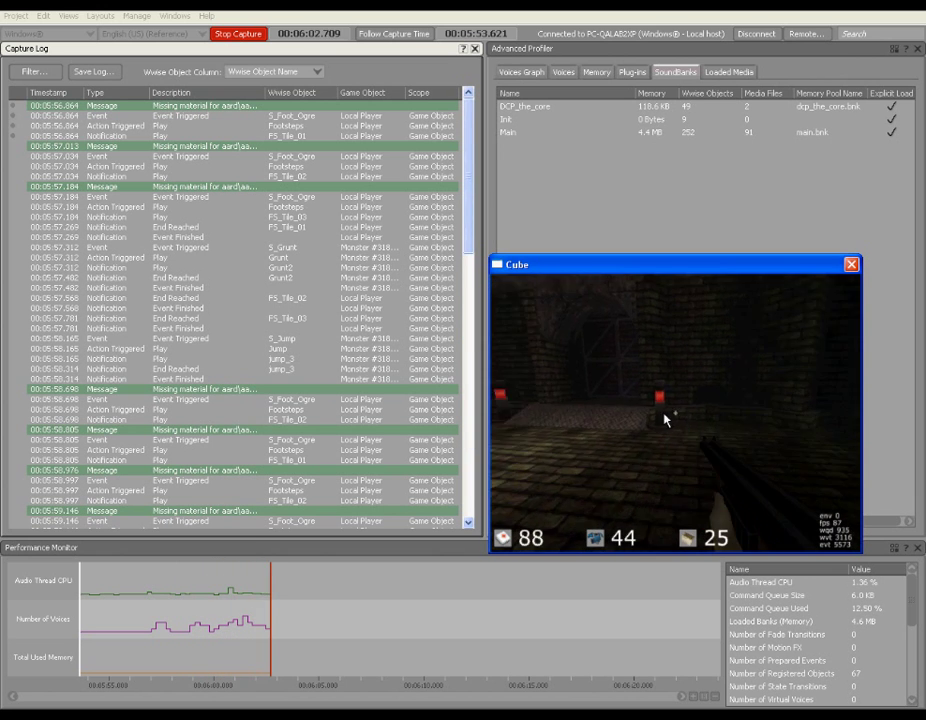
Step: Keep moving and shooting in Cube, then return to Wwise and turn on Follow Capture Time
key(w)
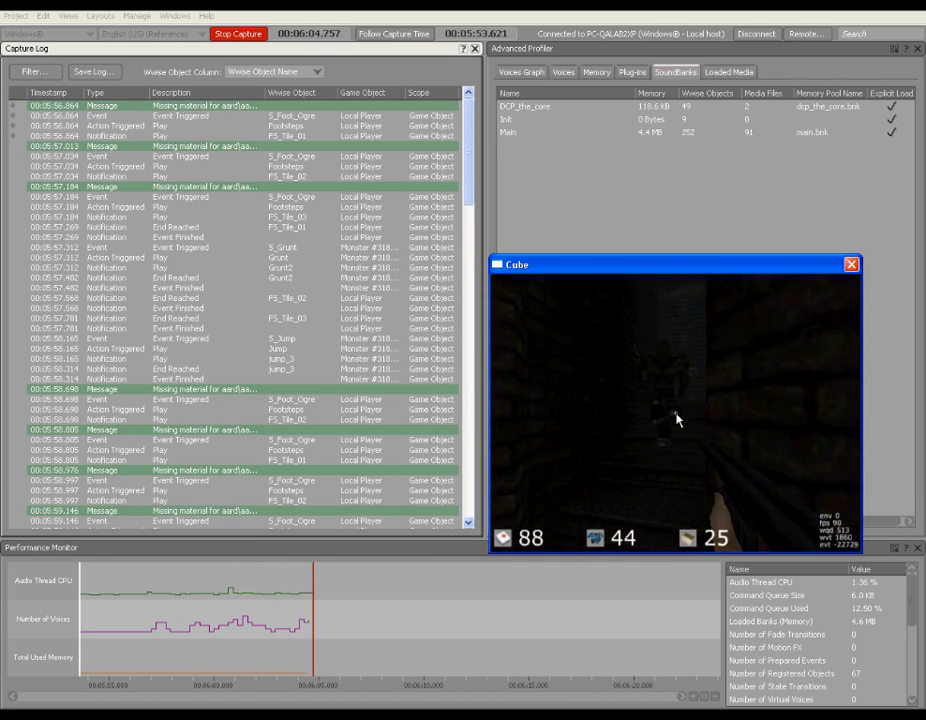
click(676, 418)
key(w)
key(w)
key(w)
key(w)
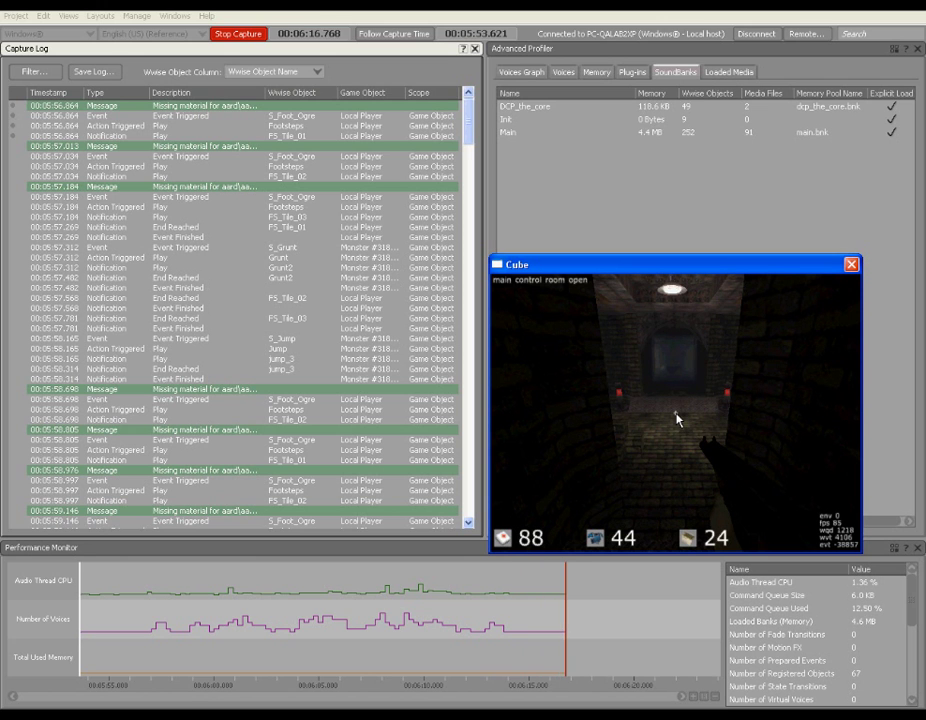
key(w)
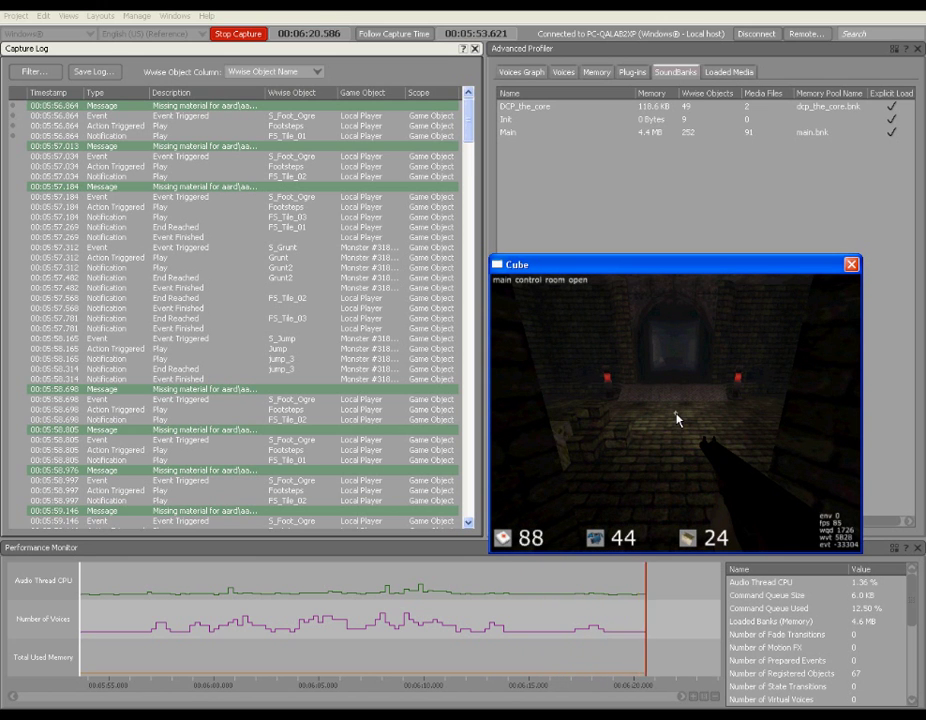
key(alt+Tab)
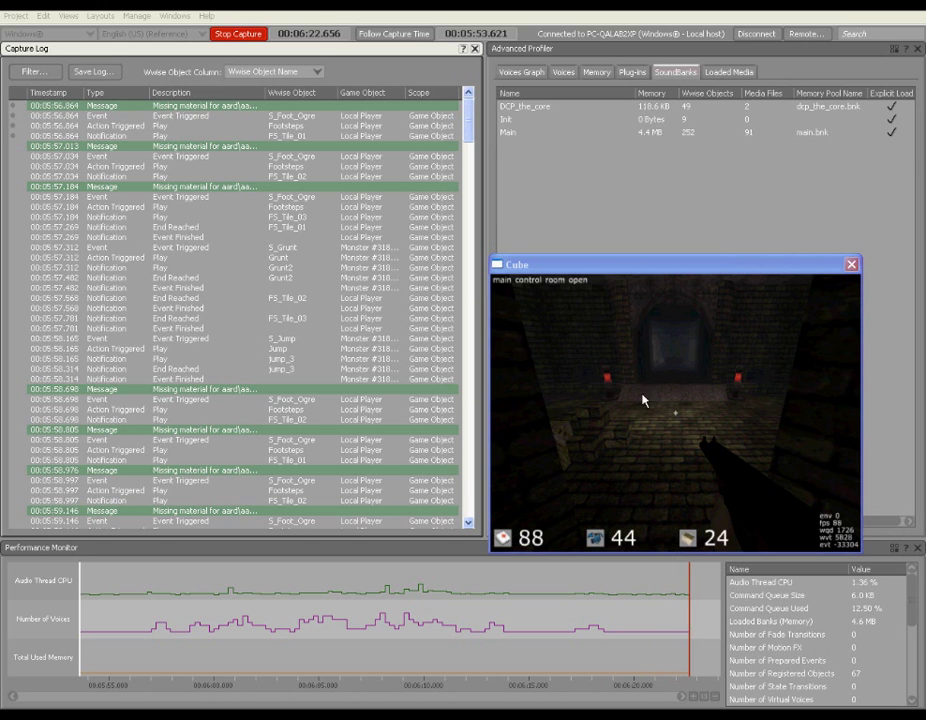
click(395, 36)
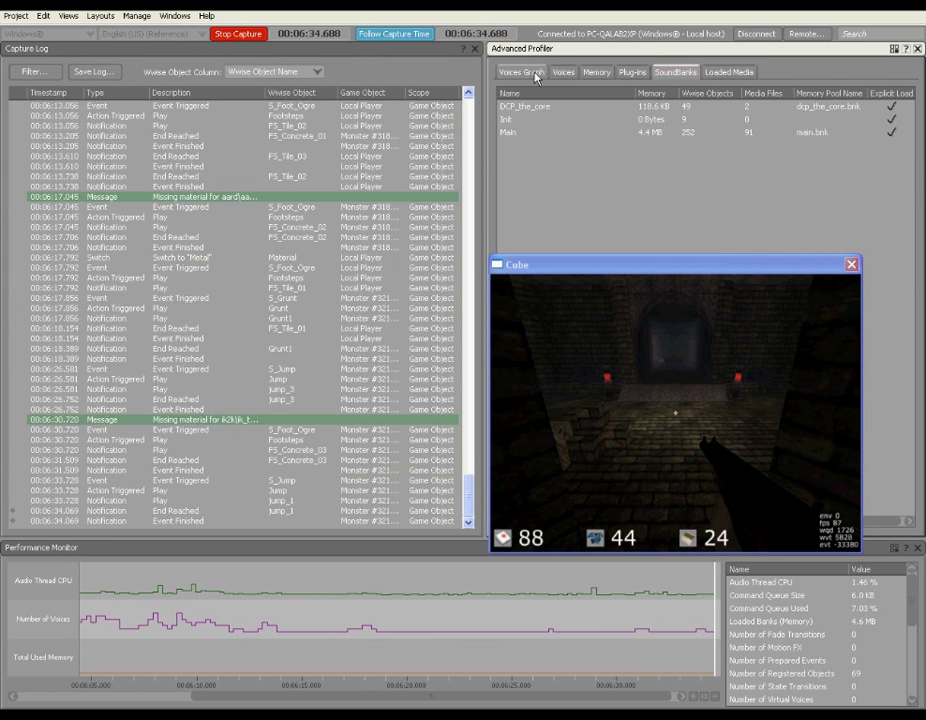
click(535, 74)
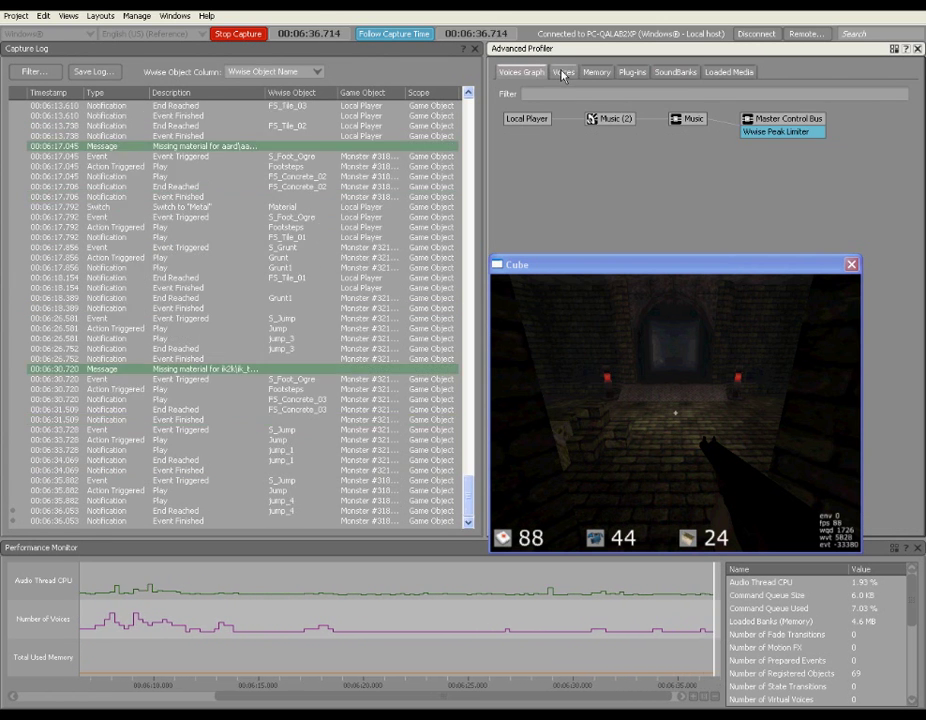
click(563, 74)
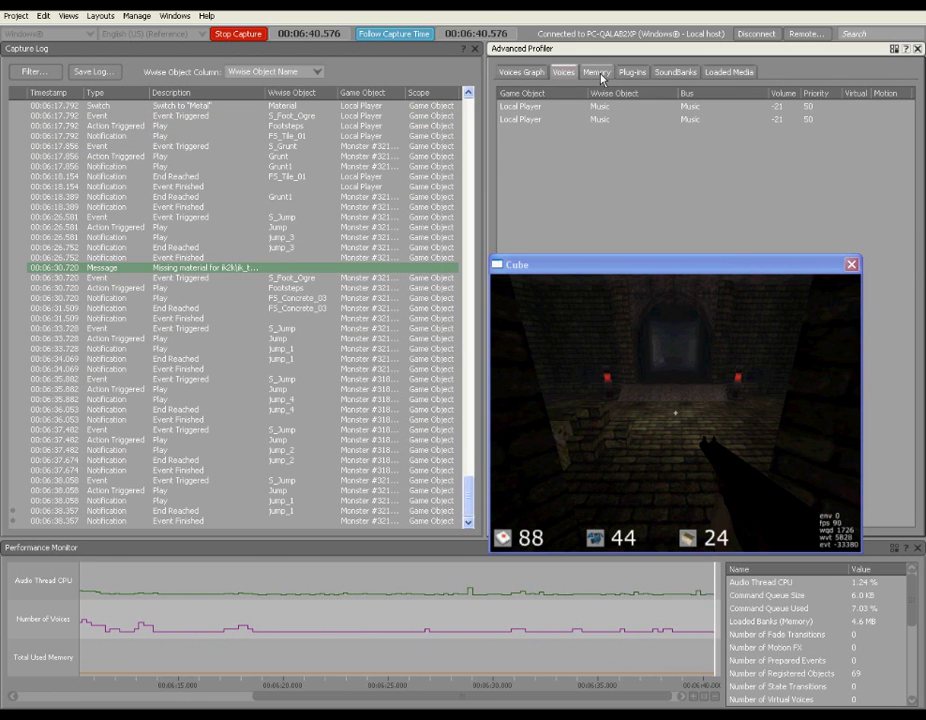
click(599, 75)
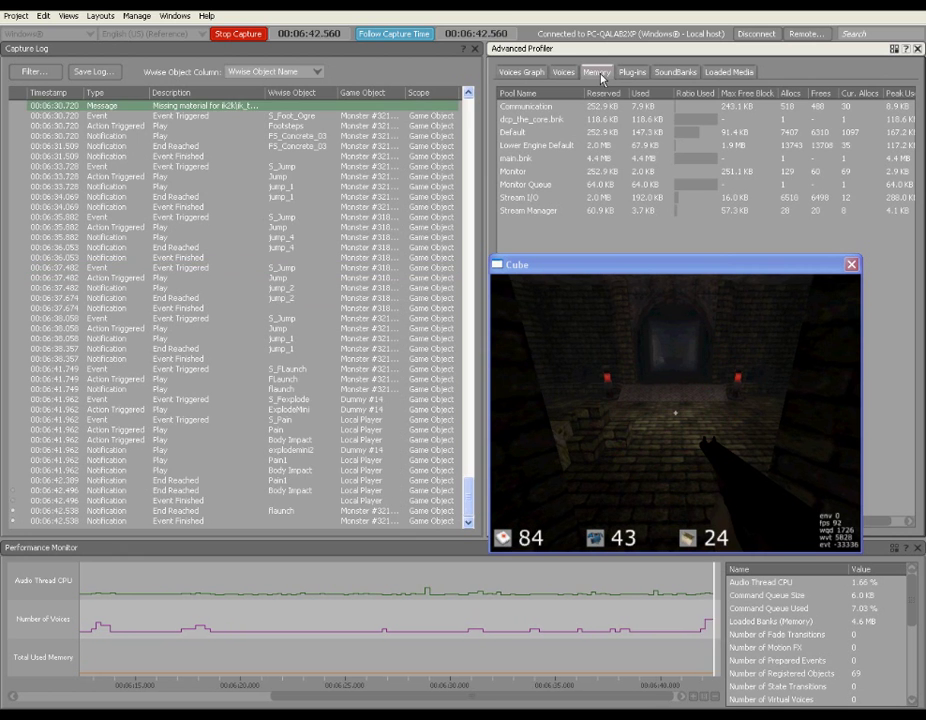
click(632, 73)
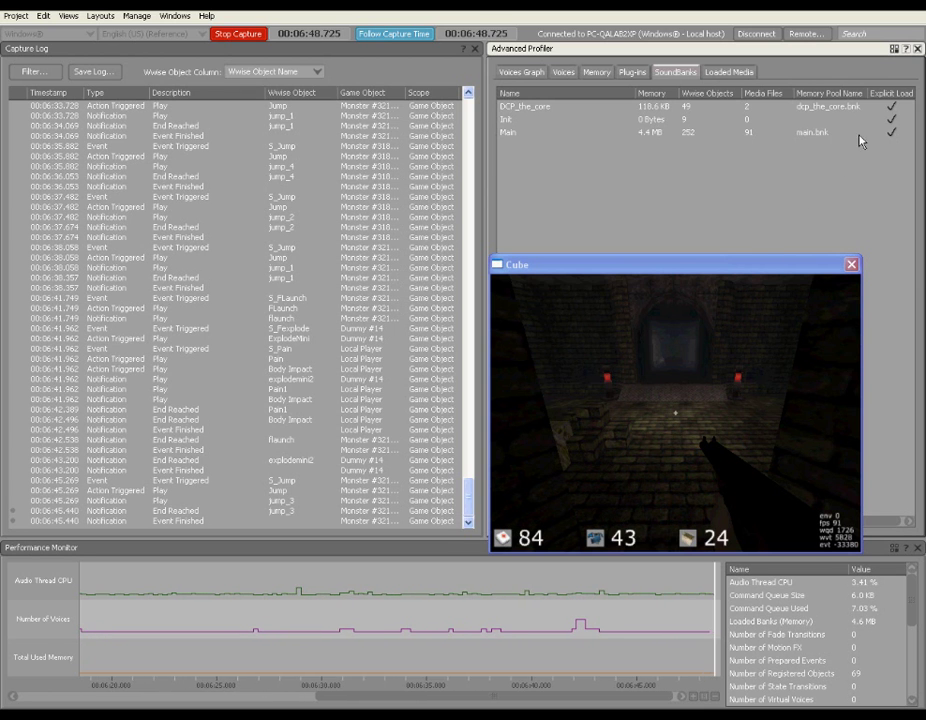
click(906, 50)
scroll(914, 113, down, 5)
scroll(914, 113, down, 3)
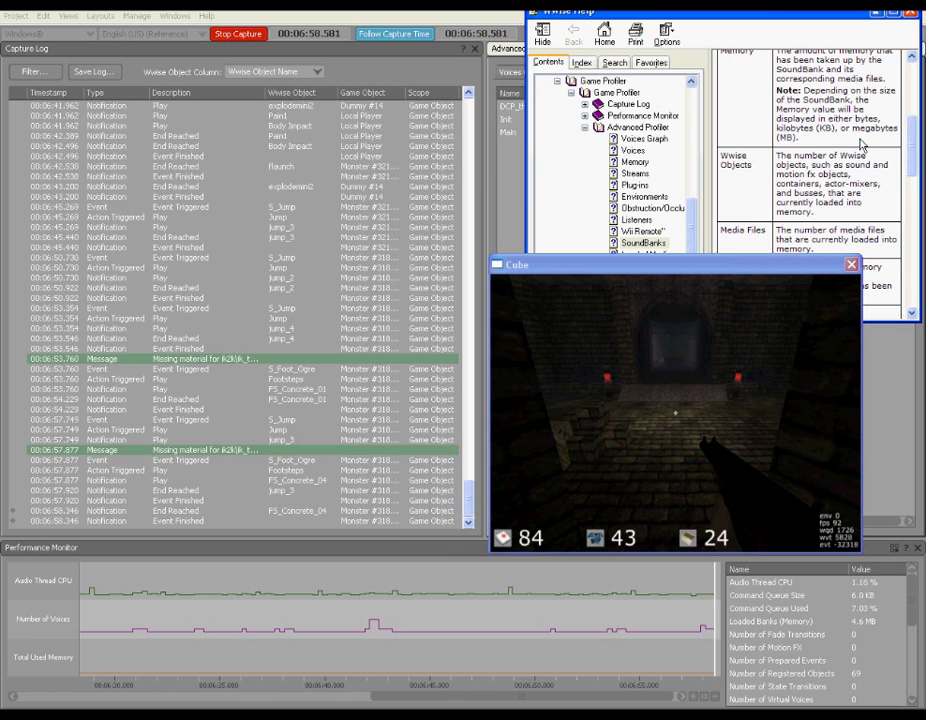
click(910, 13)
key(w)
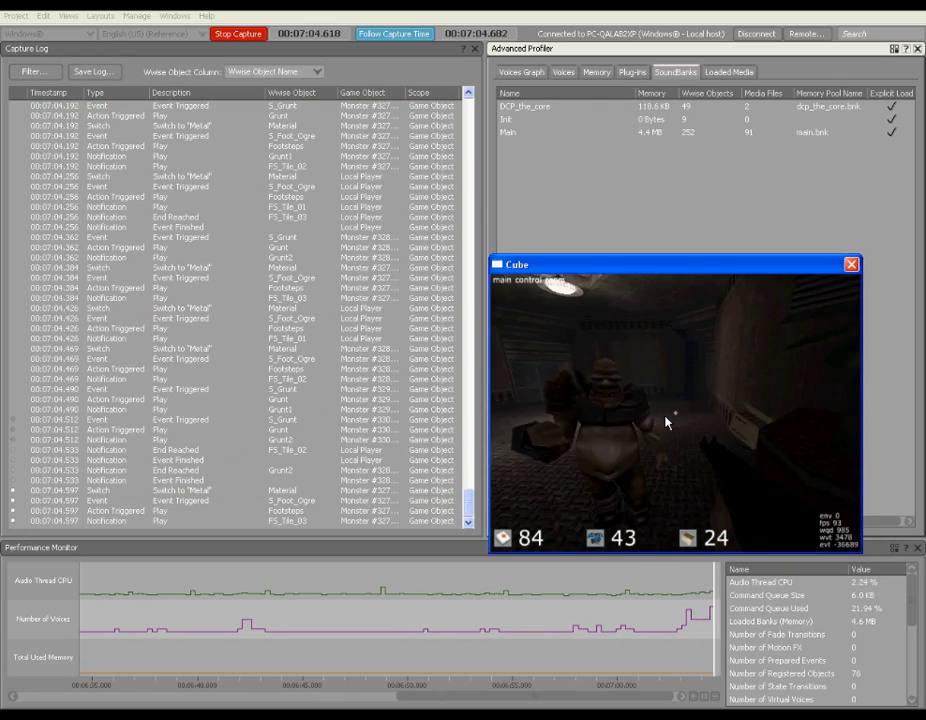
Step: Shoot at the attacking monsters in Cube, then stop the profiling capture
click(676, 420)
click(676, 420)
click(670, 420)
click(676, 420)
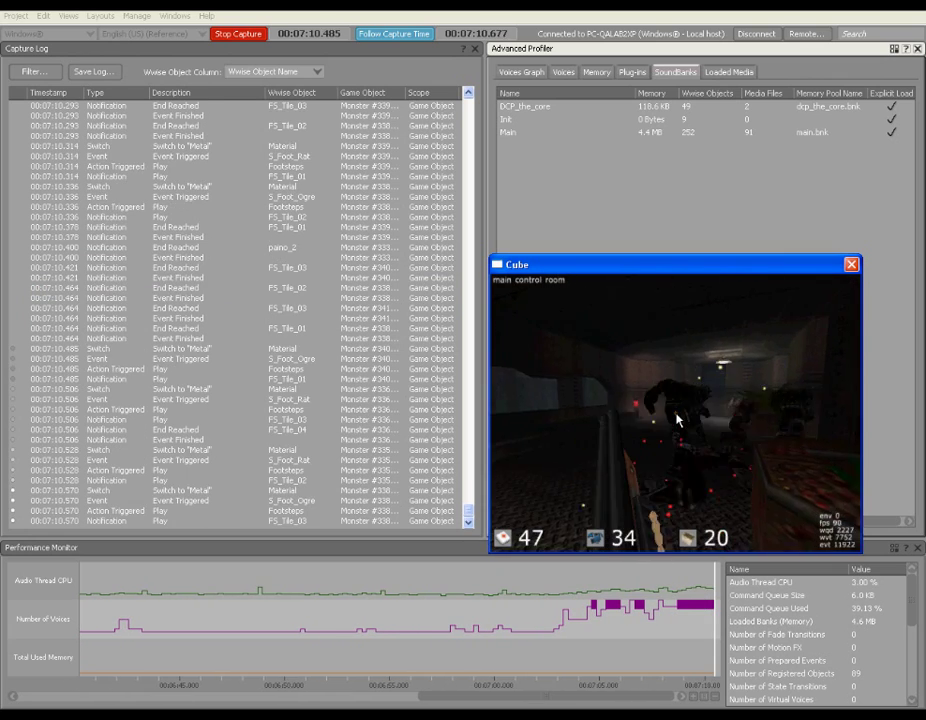
click(676, 420)
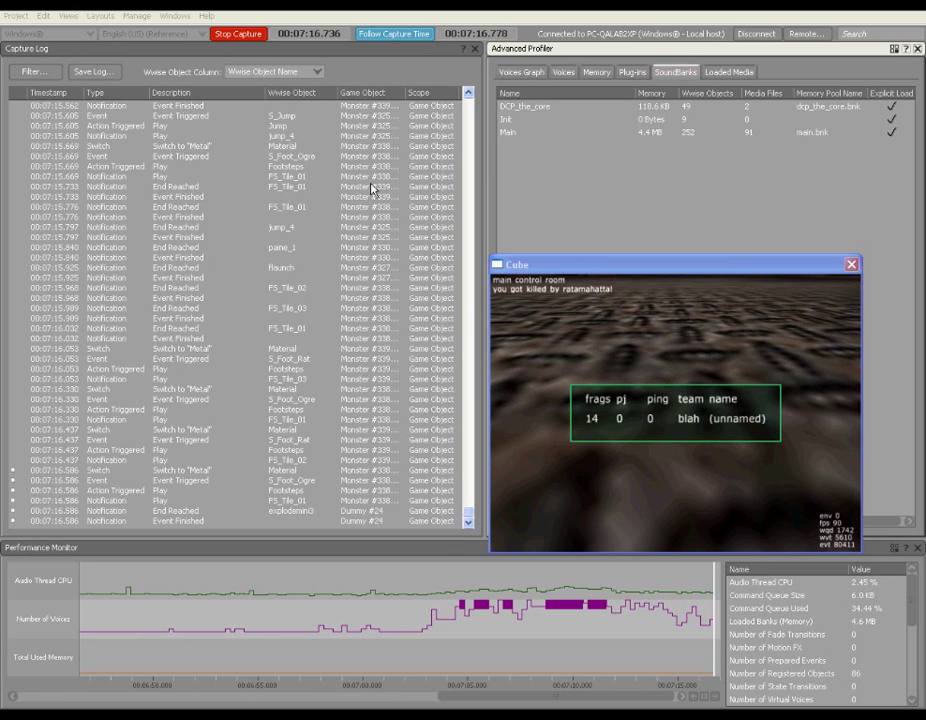
click(245, 34)
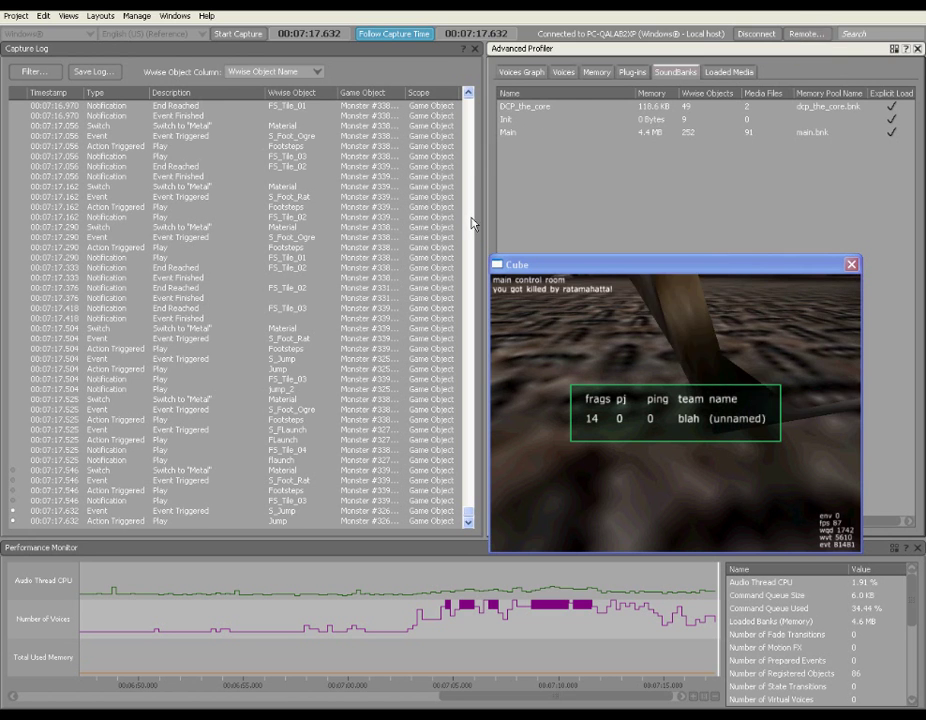
Step: Set the Performance Monitor time cursor to the voice peak near 00:07:05.9
scroll(473, 232, up, 10)
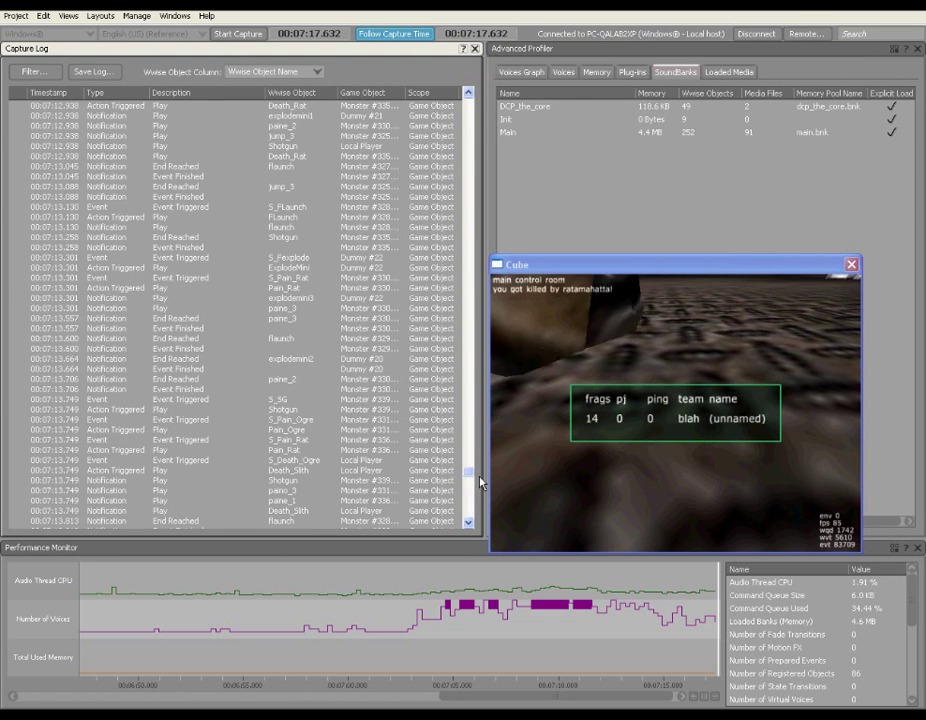
click(549, 624)
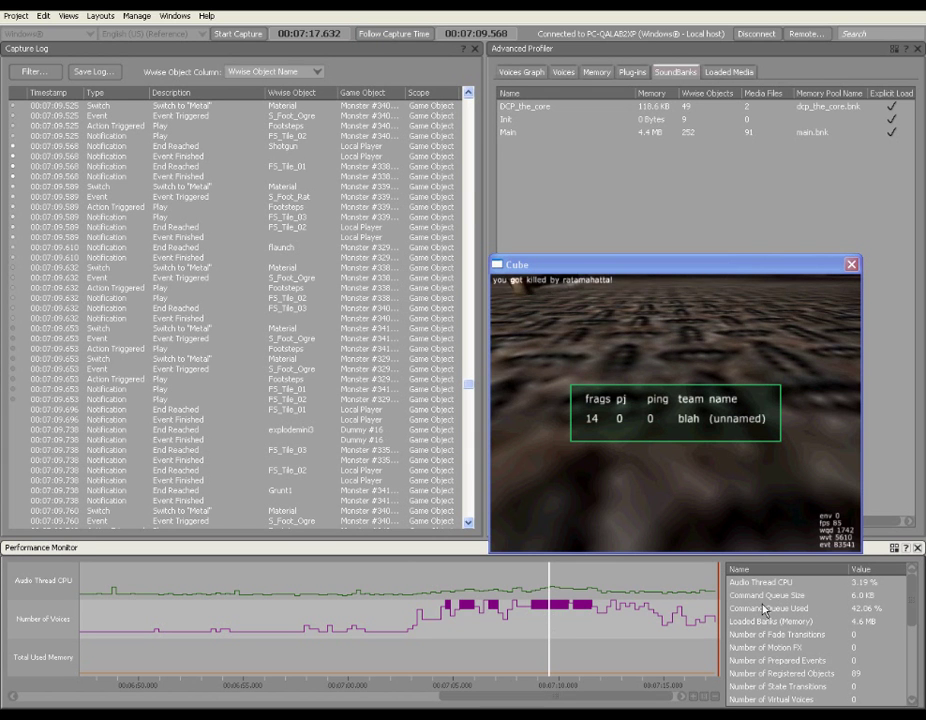
click(486, 623)
click(392, 624)
click(452, 630)
click(472, 624)
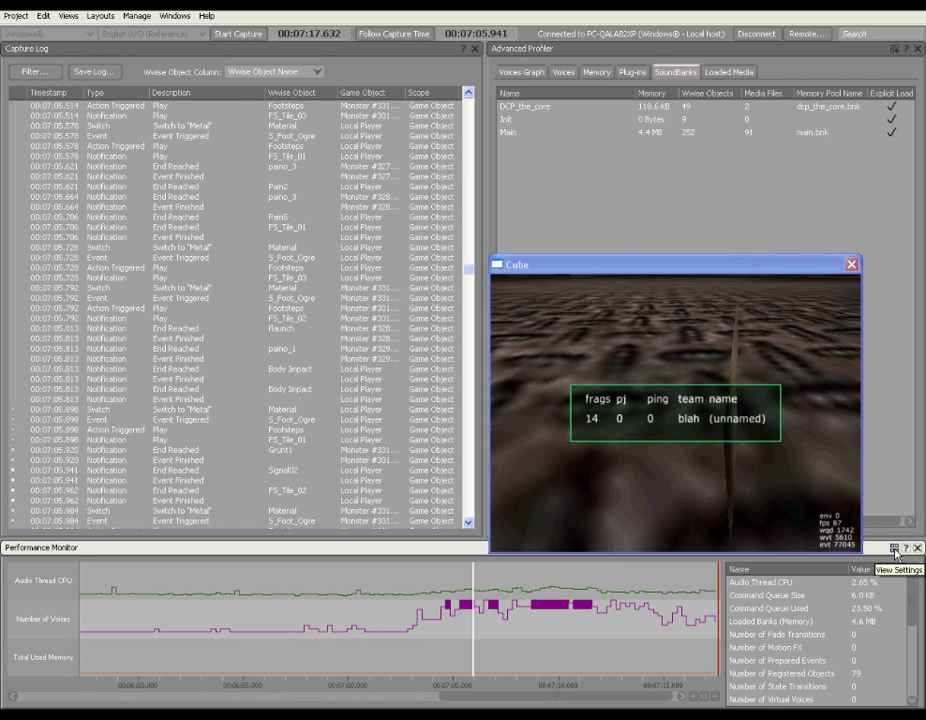
Step: Raise the Number of Voices graph maximum to 25, then scrub back to about 07:05.9
click(895, 549)
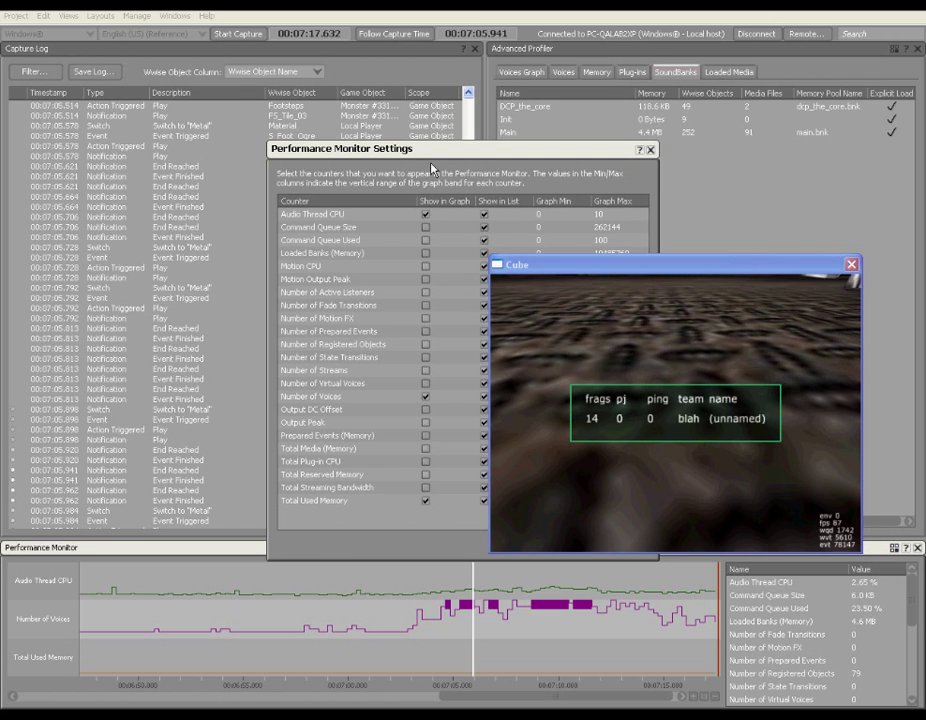
drag(429, 154, 267, 170)
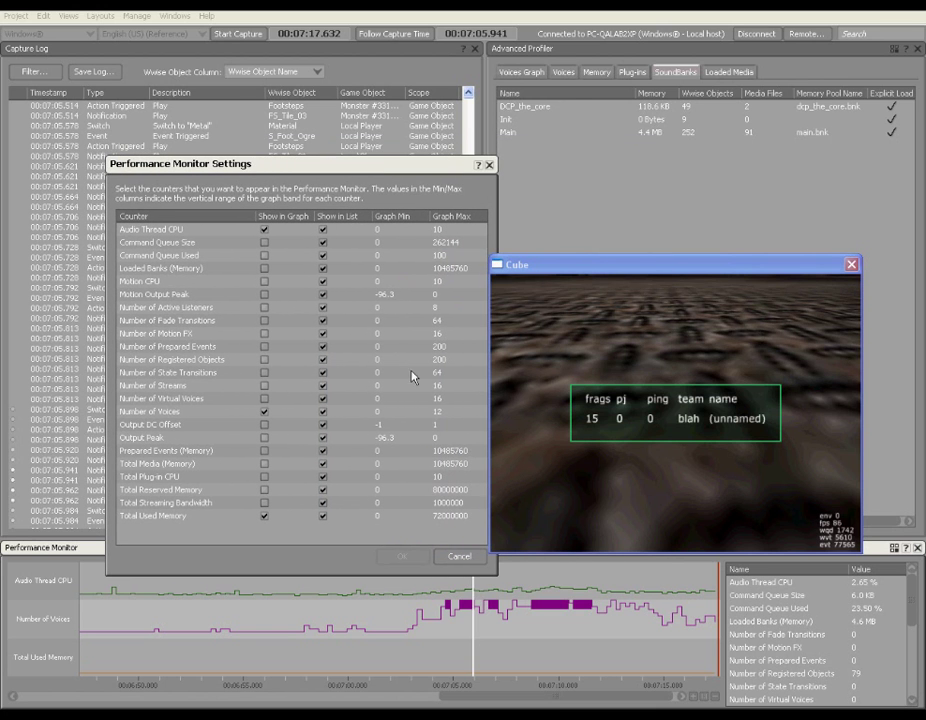
click(439, 413)
click(437, 412)
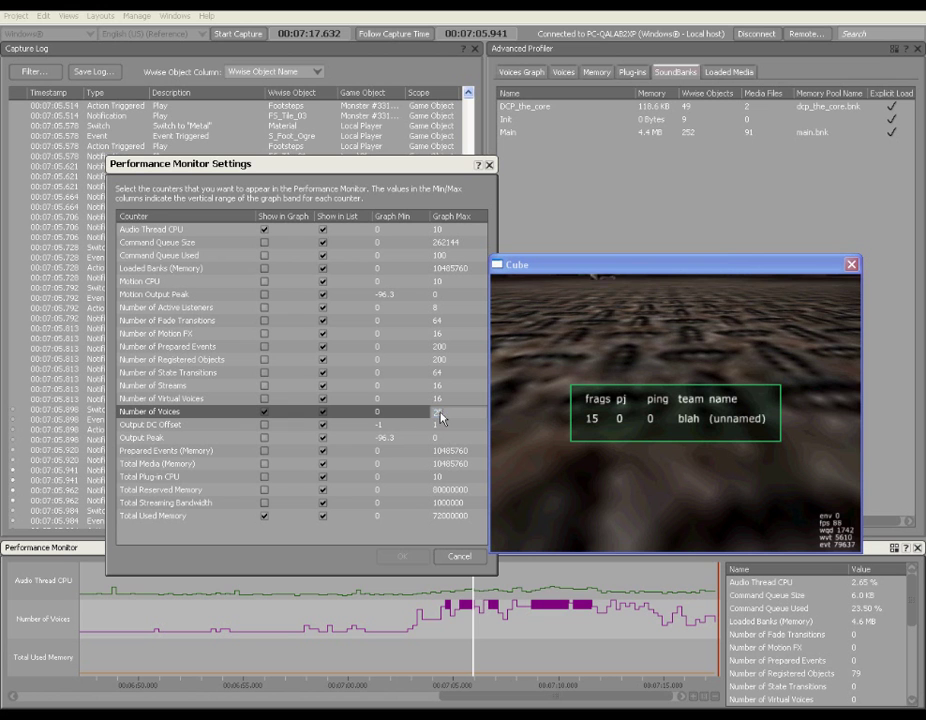
text(5)
click(404, 557)
click(483, 622)
drag(482, 622, 461, 616)
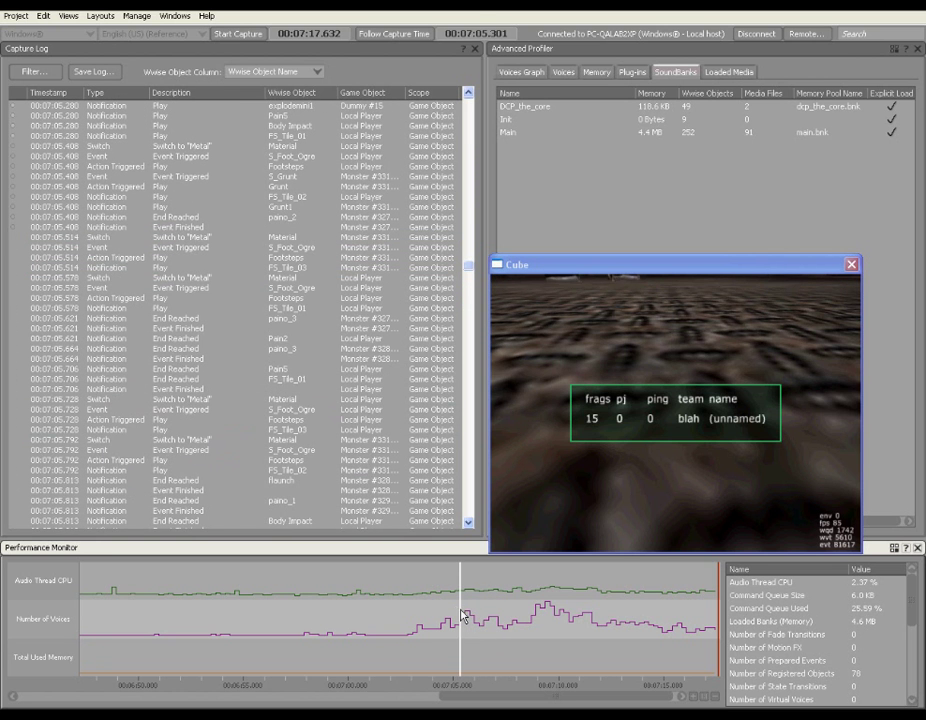
Step: Show the Advanced Profiler's Voices Graph and scrub forward to about 07:08.8
click(521, 72)
drag(460, 608, 539, 605)
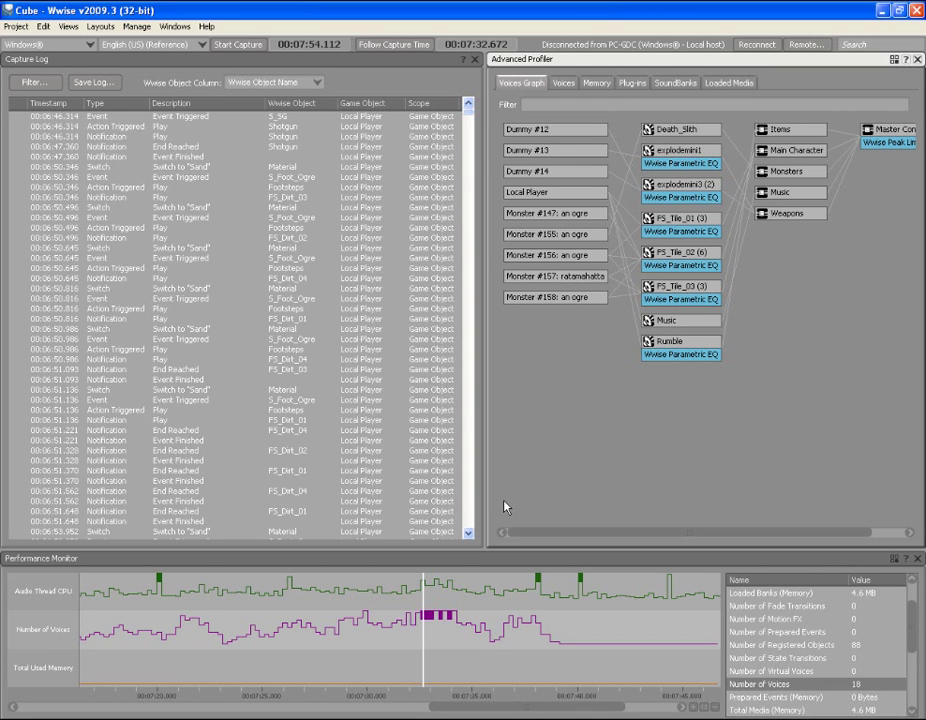
Step: Review Profiler Settings, then load LastProfilingSession.prof as a file connection
click(894, 59)
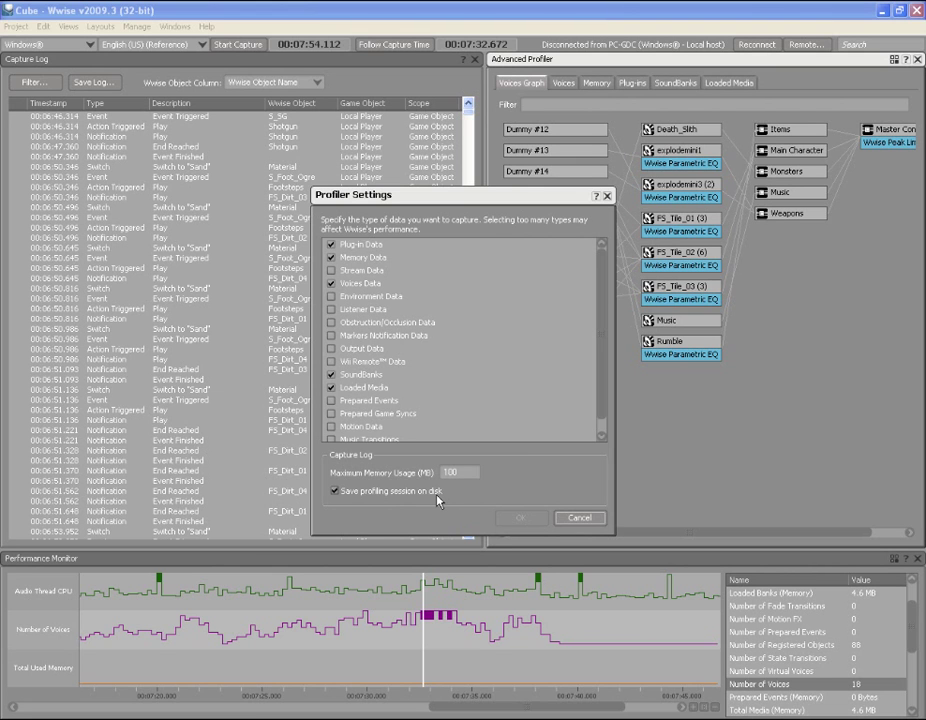
click(577, 518)
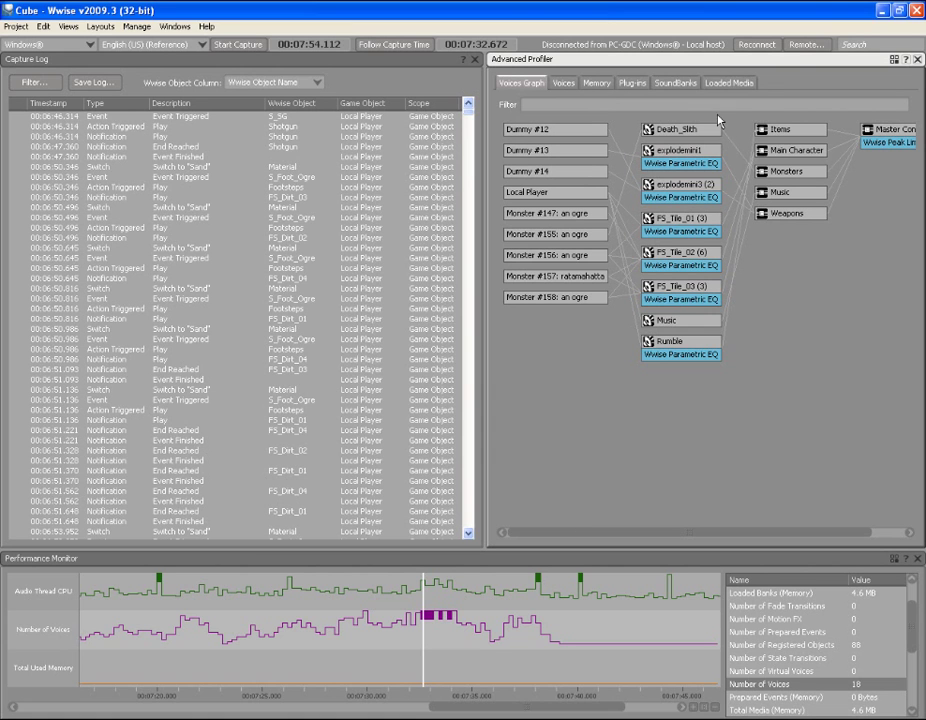
click(806, 46)
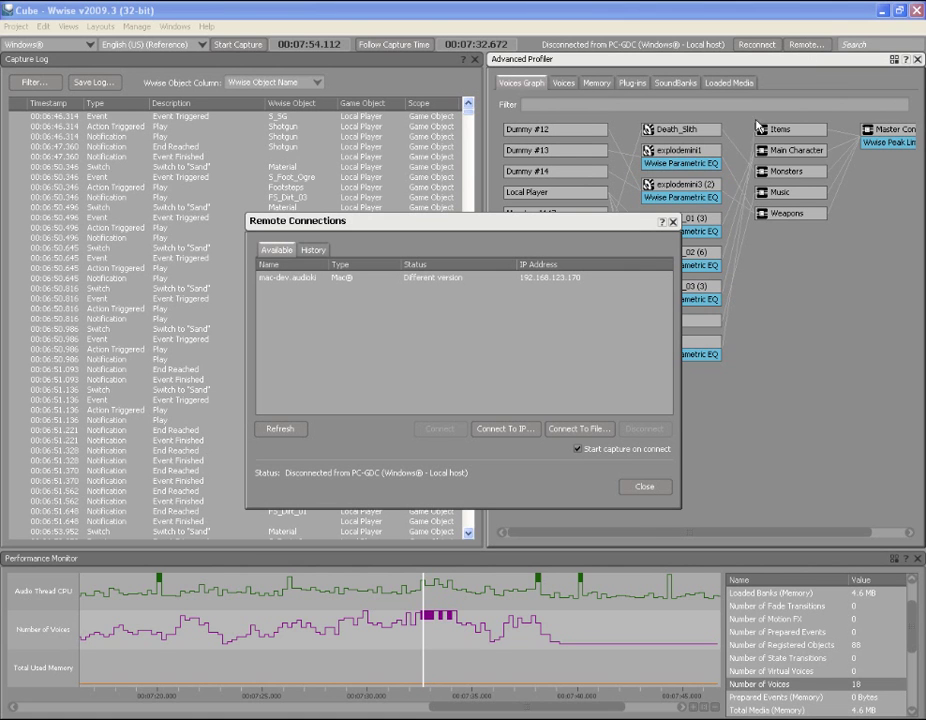
click(585, 430)
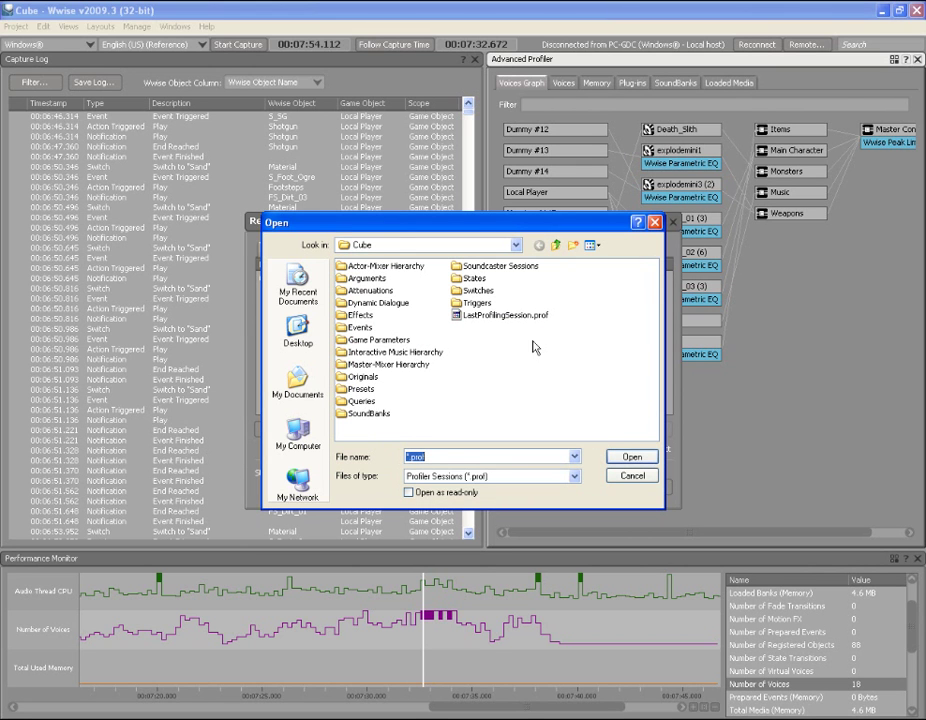
click(507, 315)
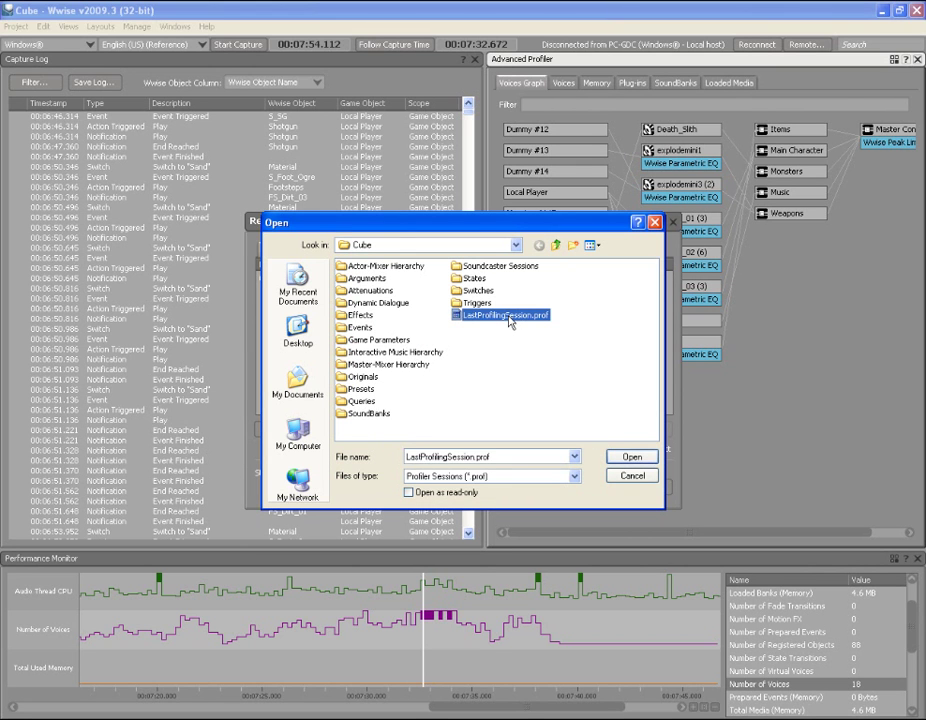
click(634, 458)
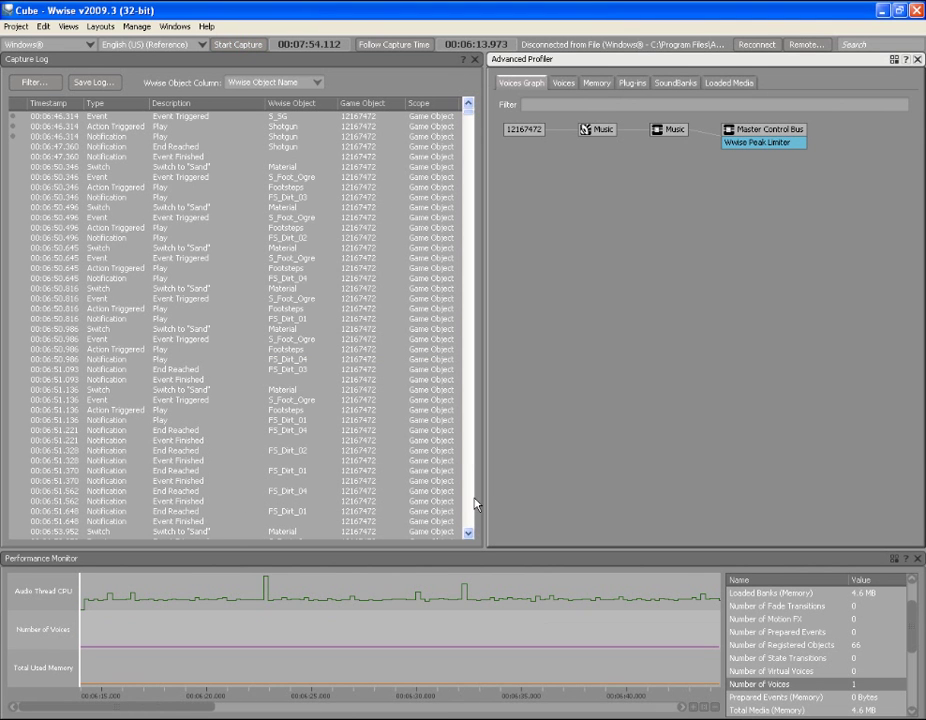
Step: Scrub the loaded session's time cursor from 00:06:18 forward to about 00:07:24
click(174, 660)
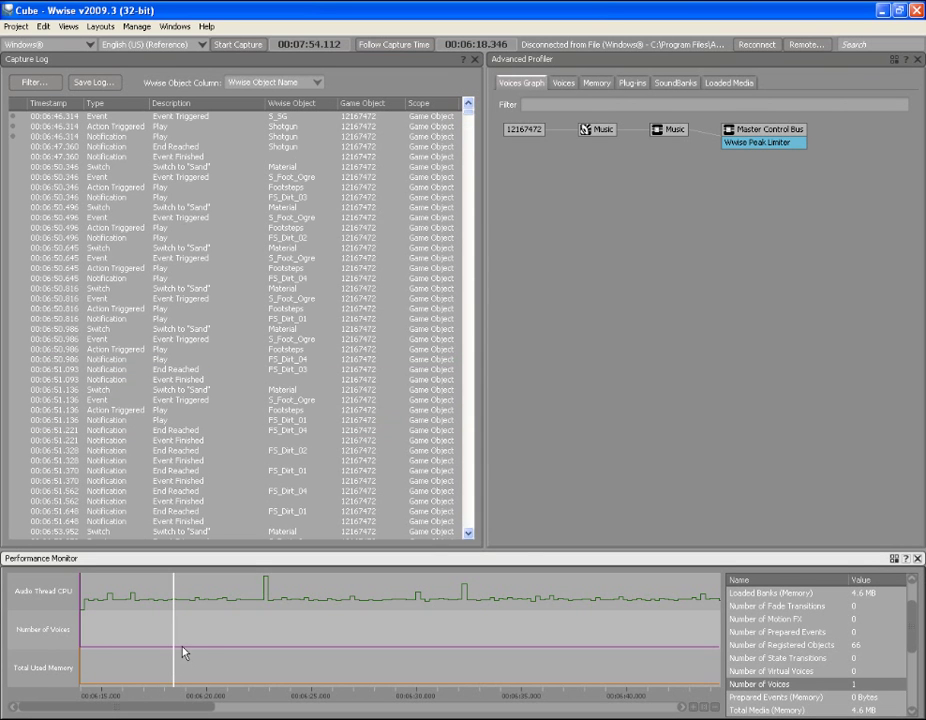
drag(177, 647, 670, 632)
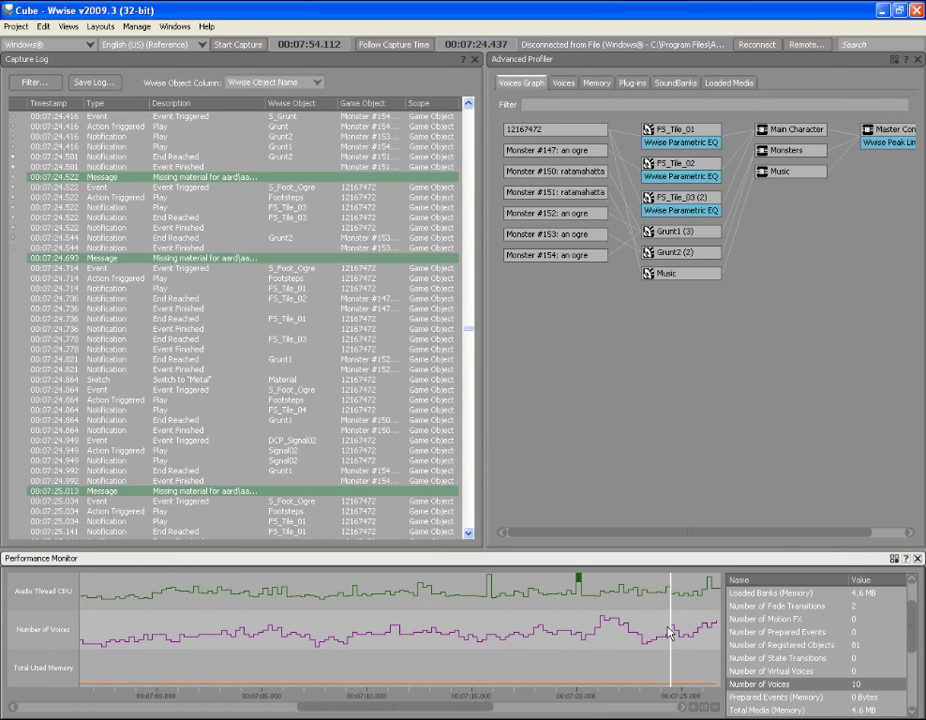